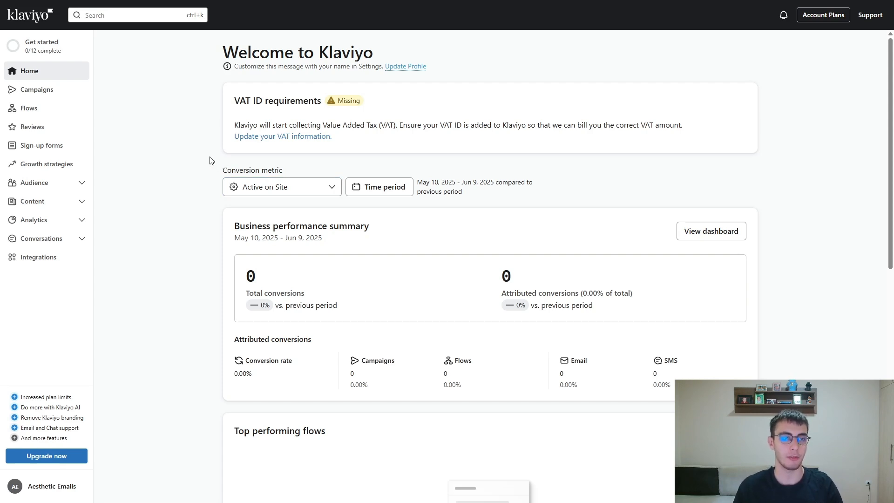
Start a new sign-up form from the "Grow your email and SMS list" popup template
click(69, 150)
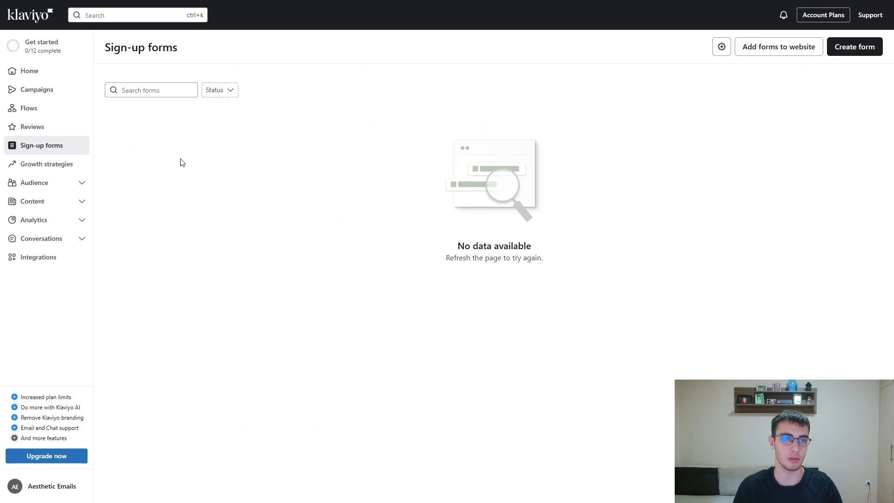
click(842, 53)
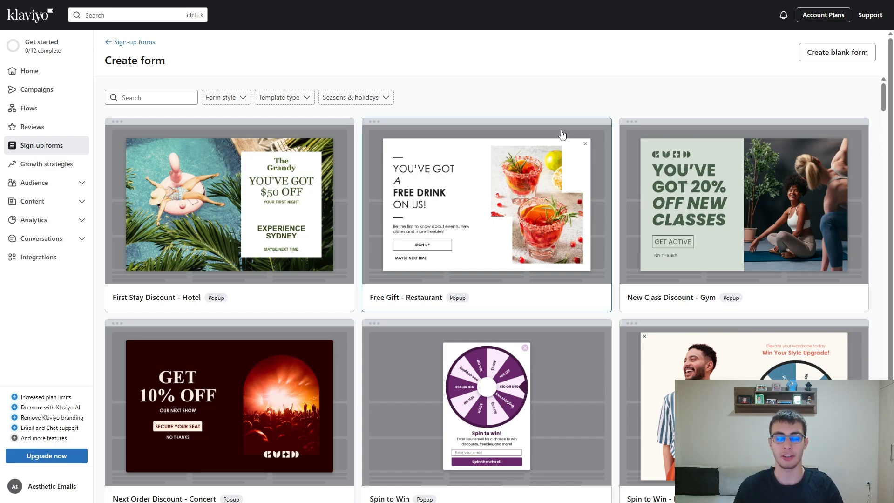
scroll(562, 135, down, 20)
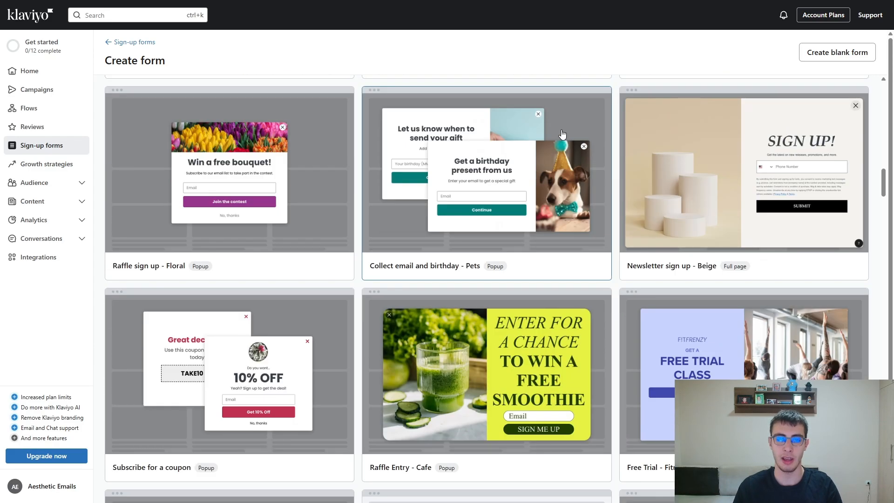
scroll(562, 135, down, 12)
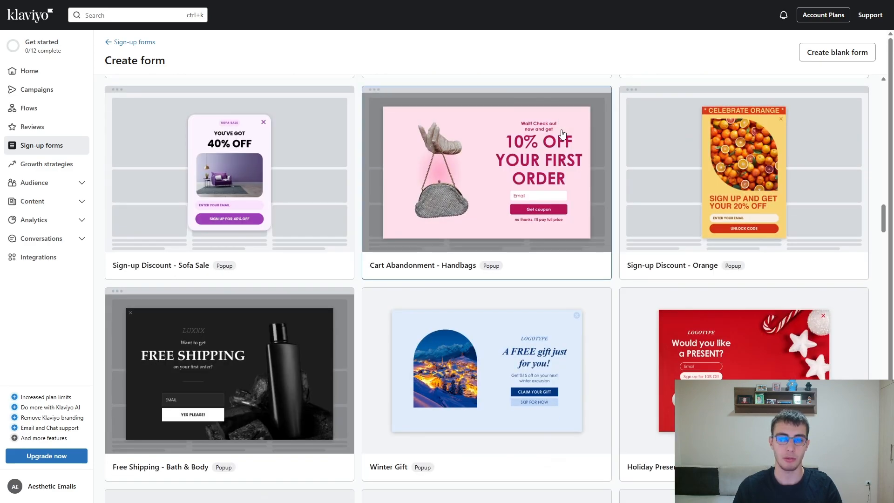
scroll(562, 135, up, 20)
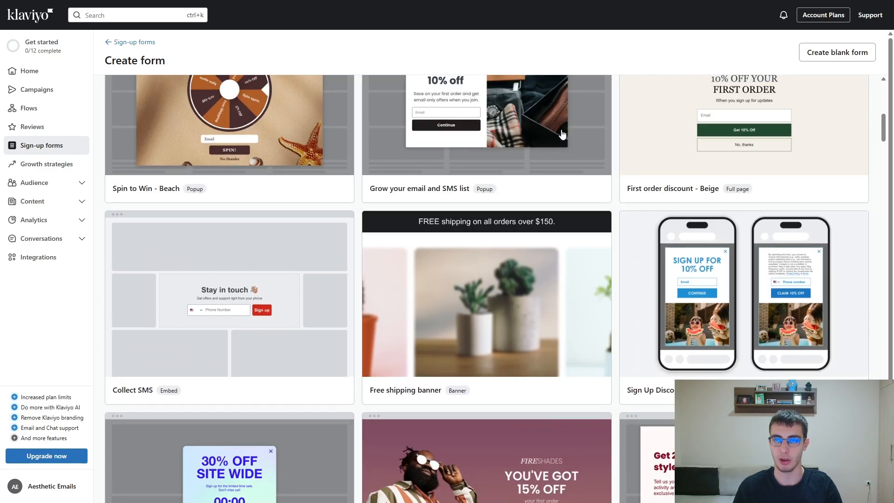
scroll(562, 135, up, 3)
click(515, 212)
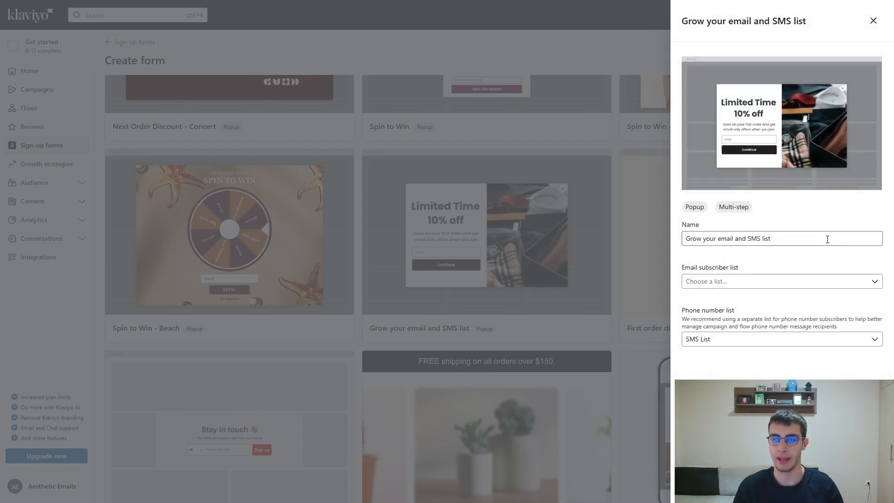
Name the form "Pop-up Form (Desktop)" and choose Email List as its email subscriber list
drag(826, 237, 652, 231)
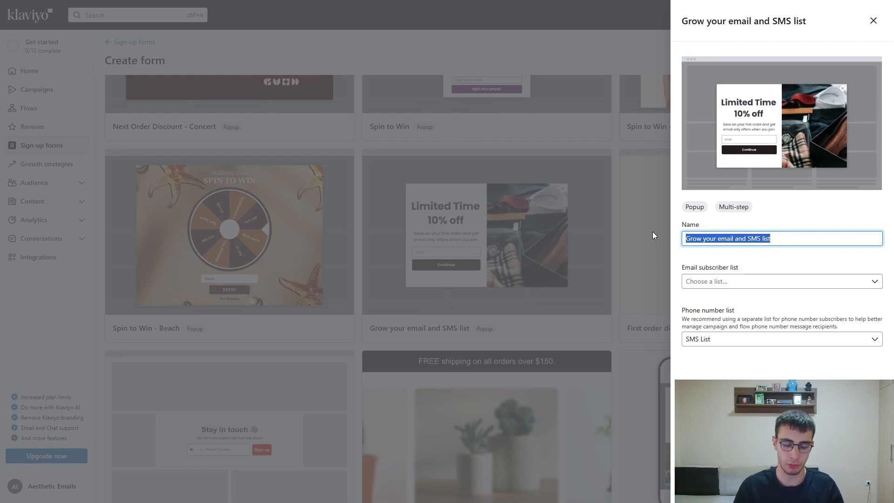
text(Pop-up From)
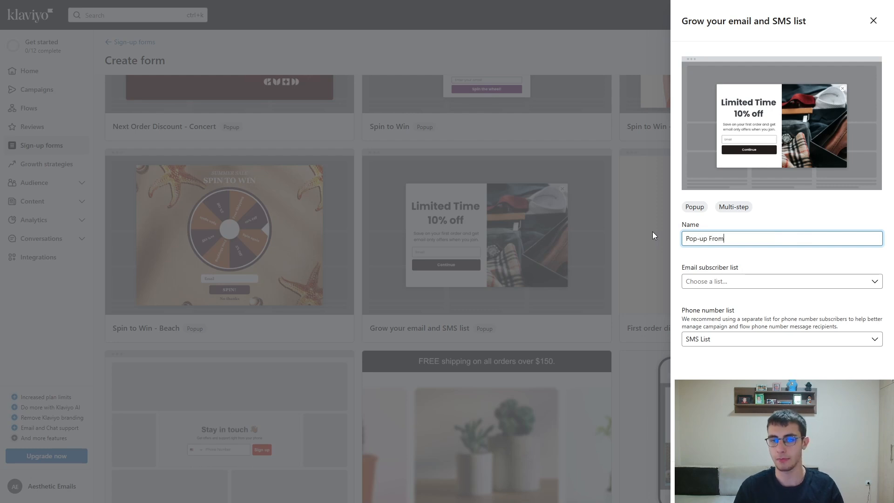
key(BackSpace)
key(BackSpace)
key(BackSpace)
text(orm (Des)
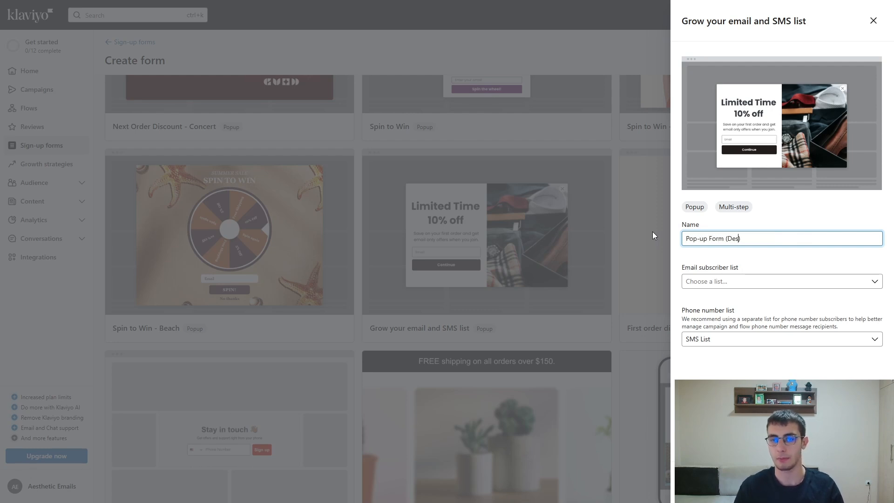
text(ktop))
click(735, 282)
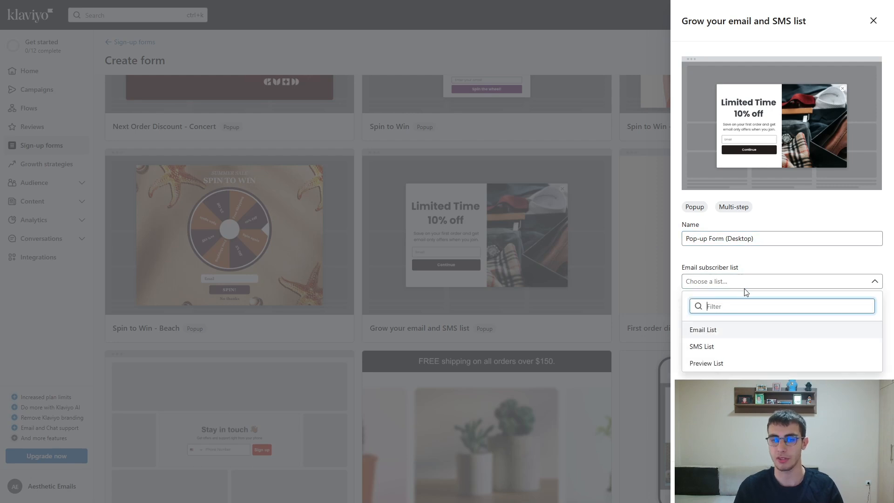
click(734, 332)
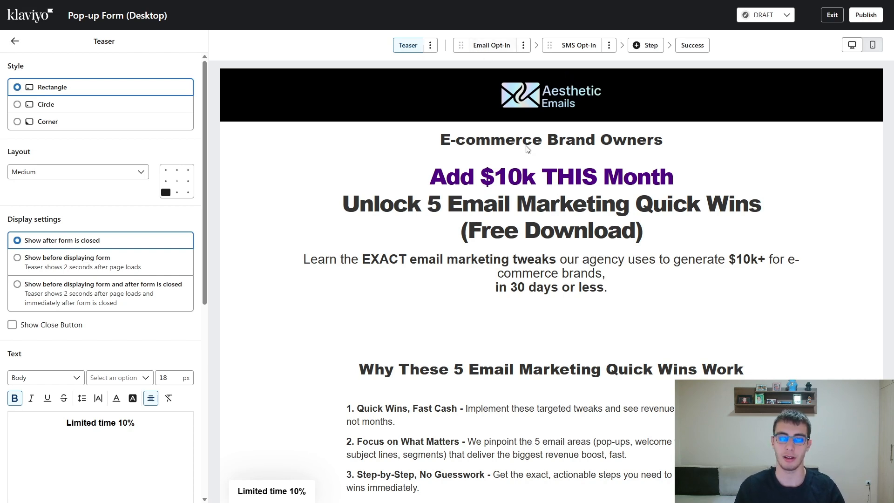
Delete the "Save on your first order" text block from the Email Opt-In step of the form
click(493, 47)
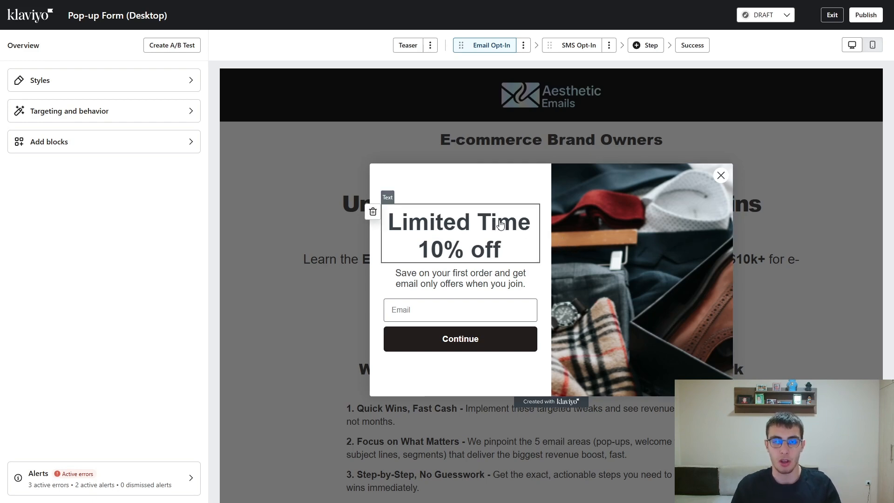
click(408, 285)
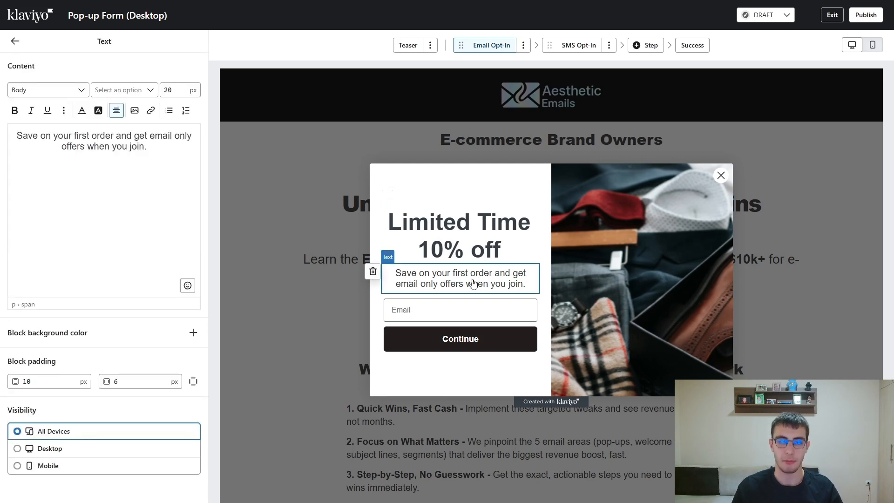
click(373, 272)
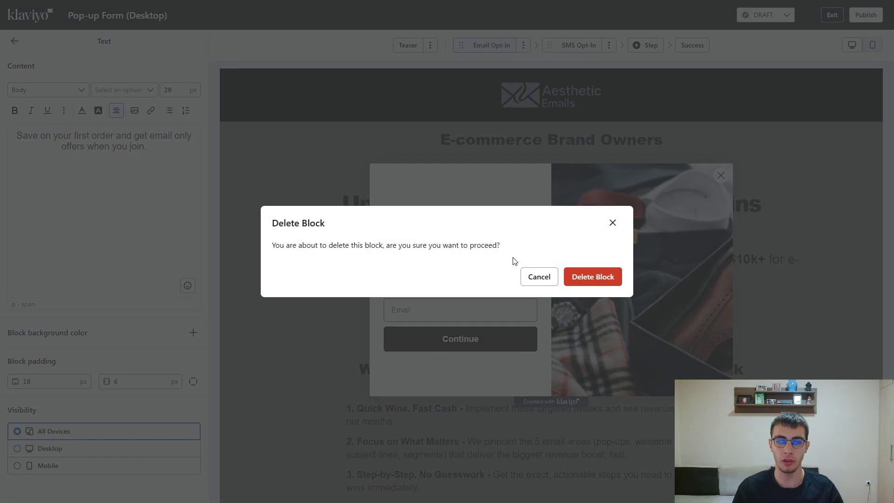
click(593, 276)
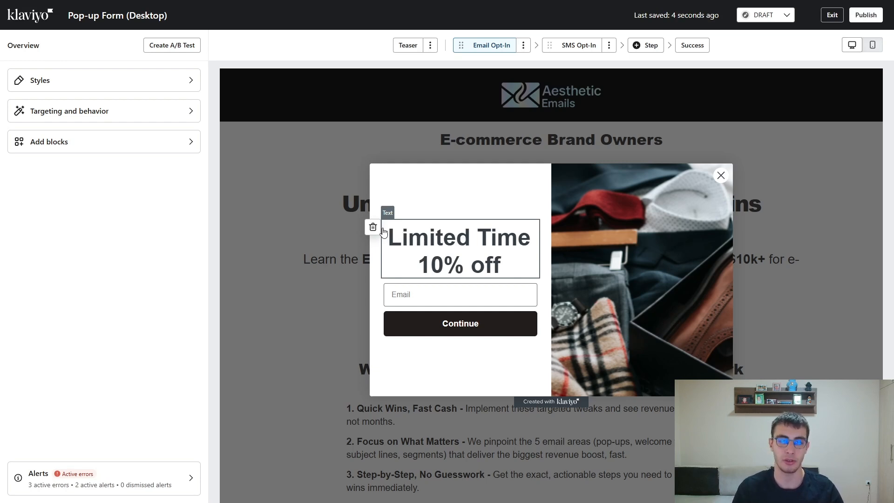
Replace the "Limited Time 10% off" heading text with "You've Got 10% OFF"
click(418, 238)
drag(138, 173, 6, 126)
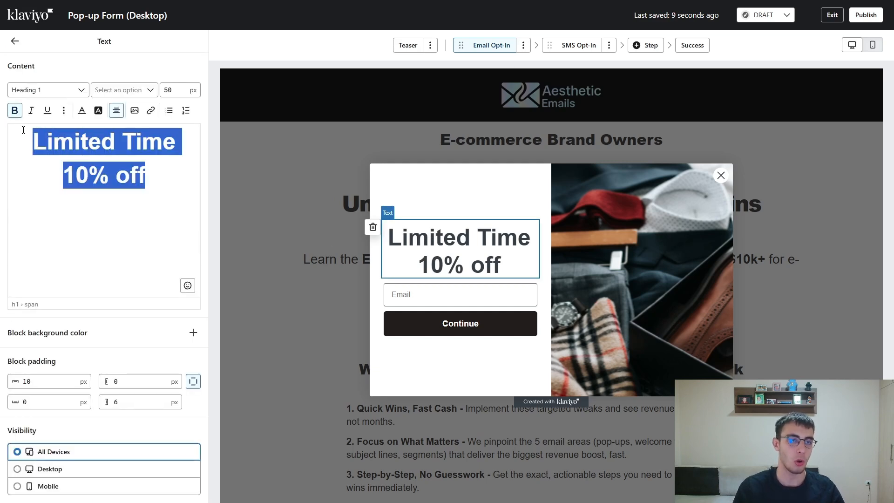
text(You've )
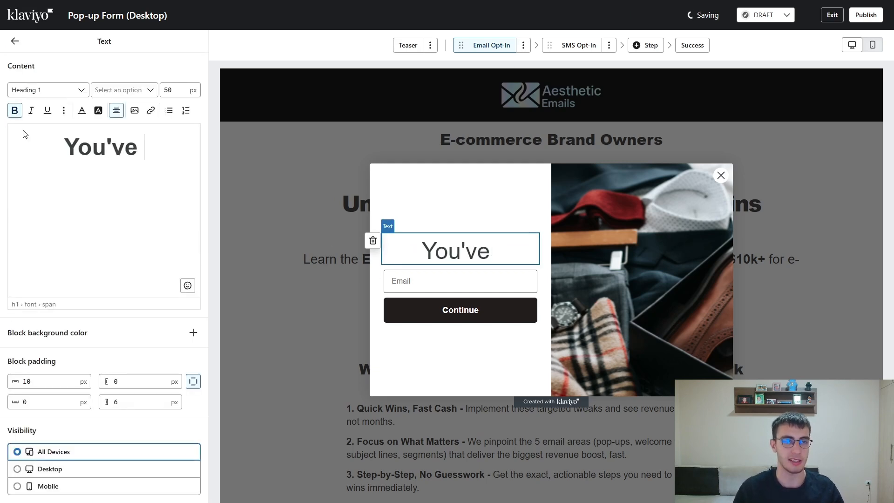
text(Gotr)
key(BackSpace)
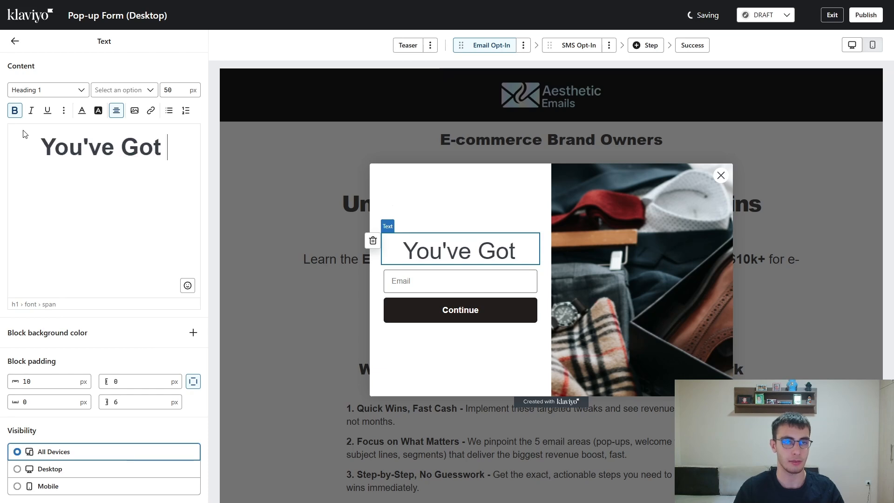
text(10% OFF)
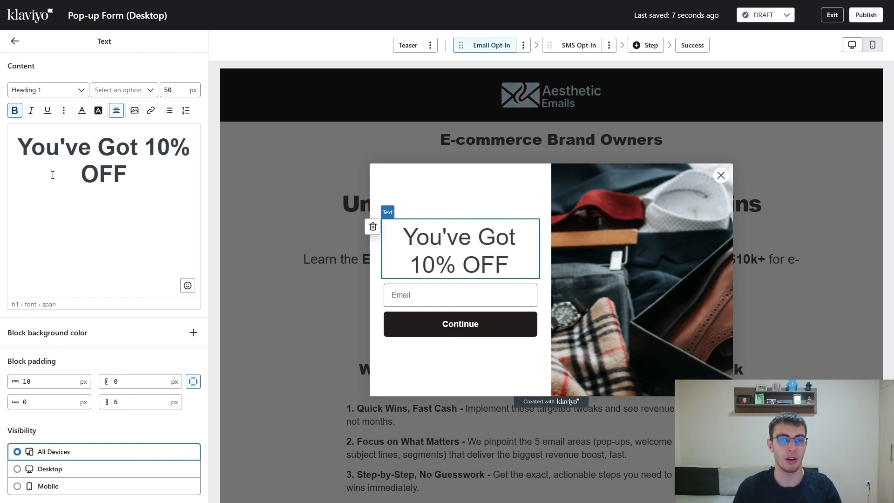
Make the entire "You've Got 10% OFF" heading bold in the popup
drag(128, 185, 60, 154)
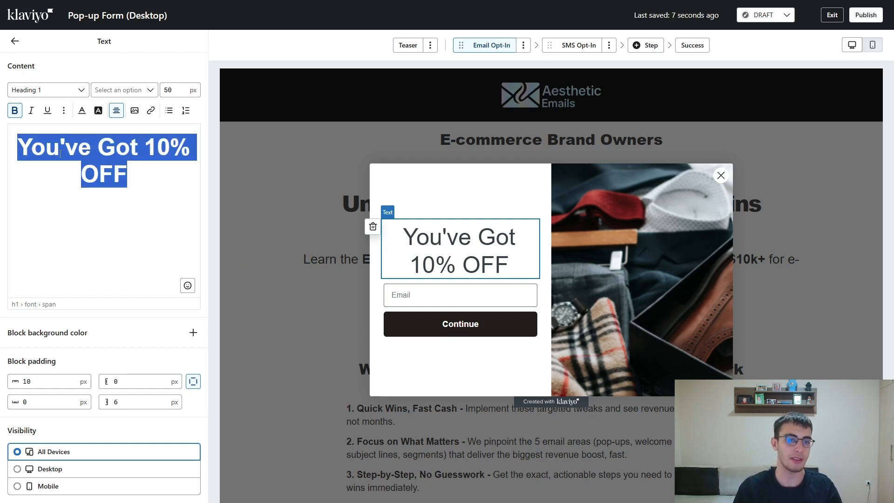
click(162, 170)
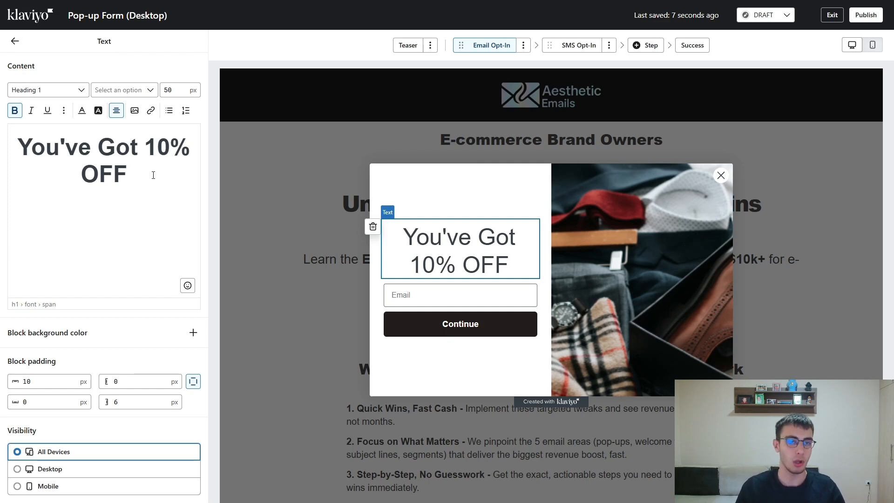
drag(156, 180, 13, 147)
key(ctrl+b)
key(ctrl+b)
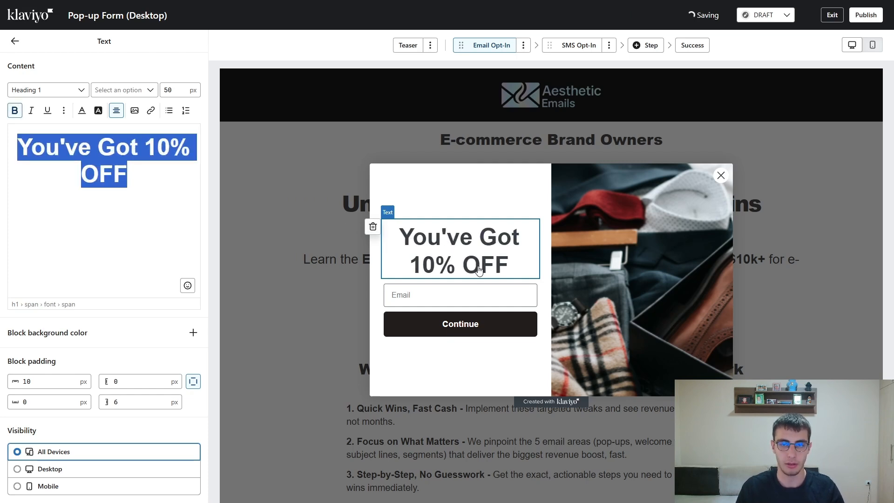
click(161, 213)
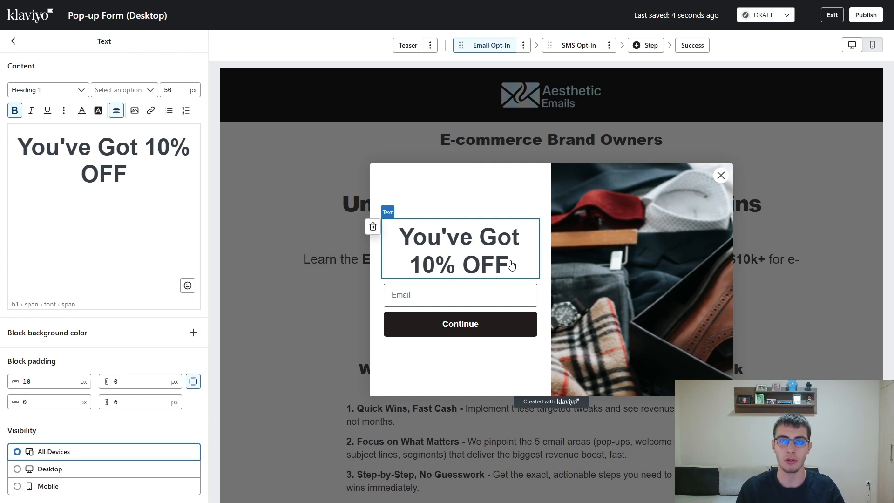
Try a line break before "Got" in the popup heading and remove it again
click(149, 152)
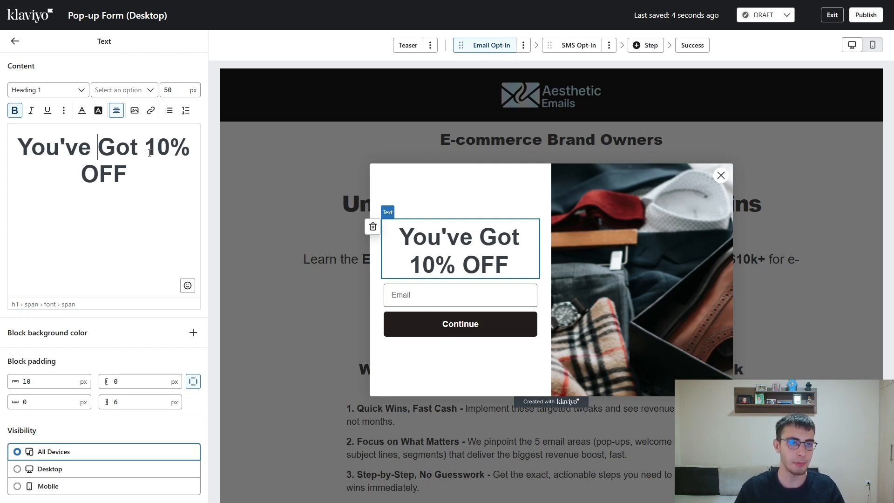
key(Return)
key(BackSpace)
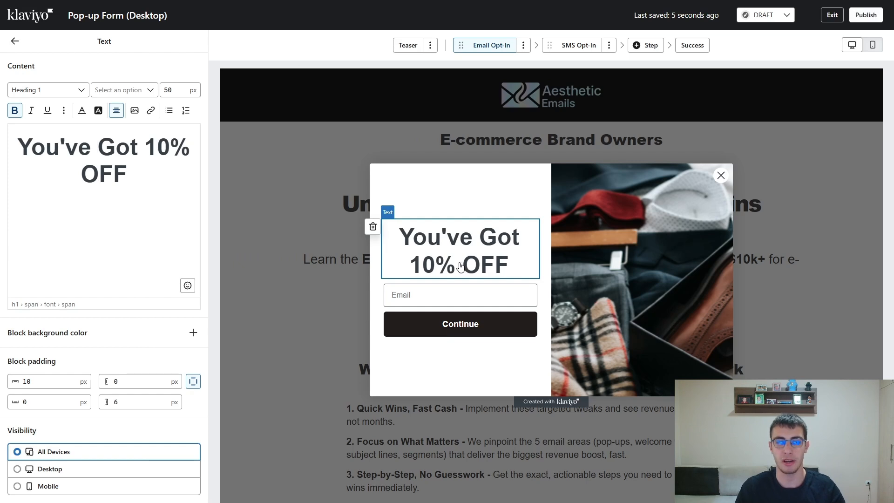
key(BackSpace)
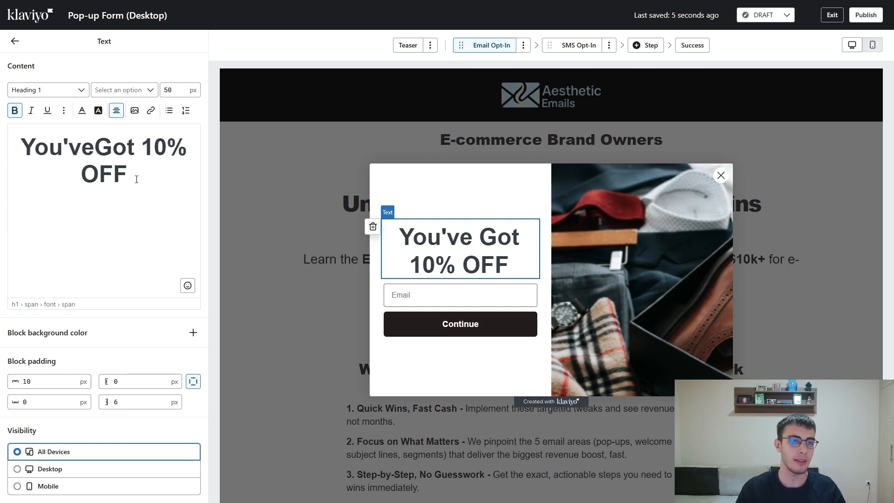
Try a black background colour behind "10% OFF" in the heading and undo it, keeping the heading in one paragraph
drag(135, 181, 144, 141)
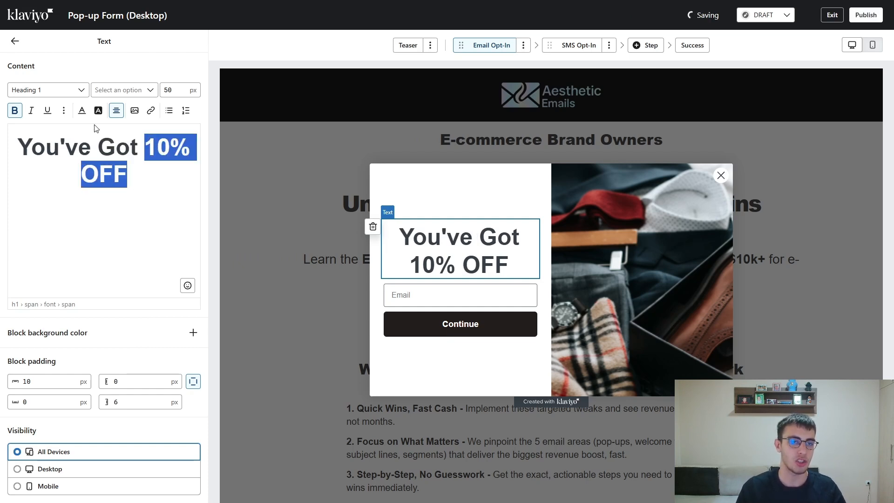
click(97, 111)
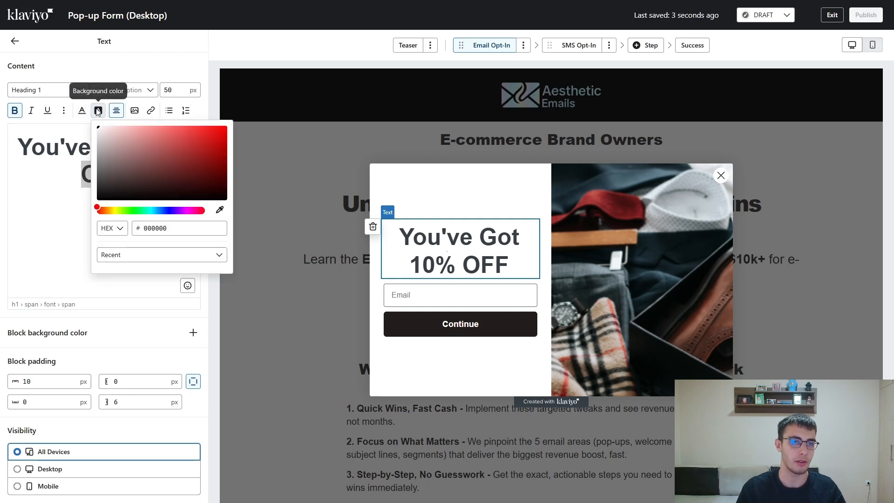
click(120, 210)
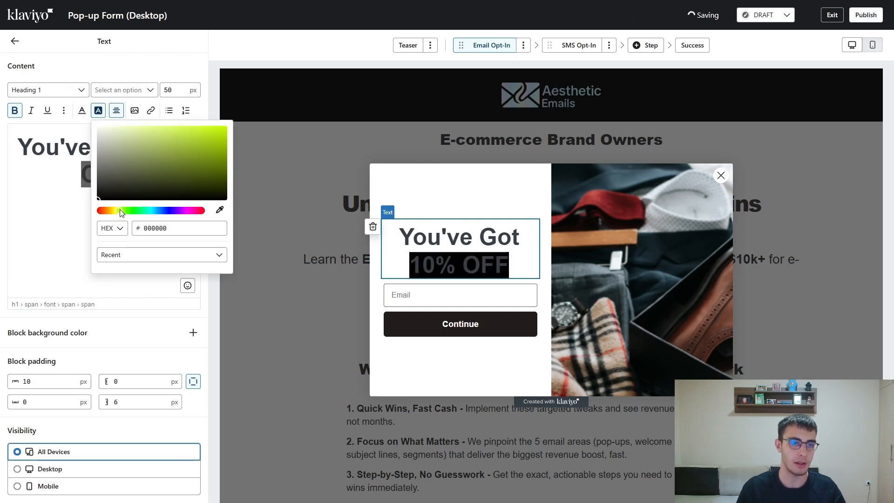
click(68, 205)
key(ctrl+z)
key(ctrl+z)
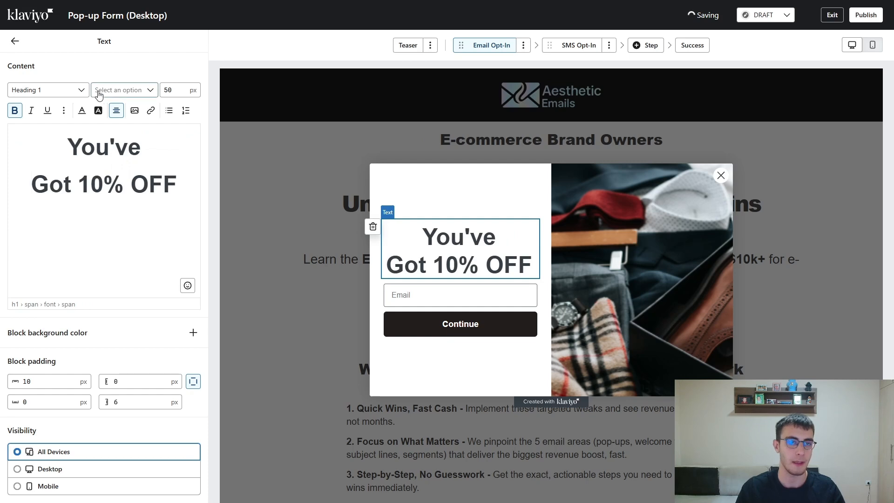
key(BackSpace)
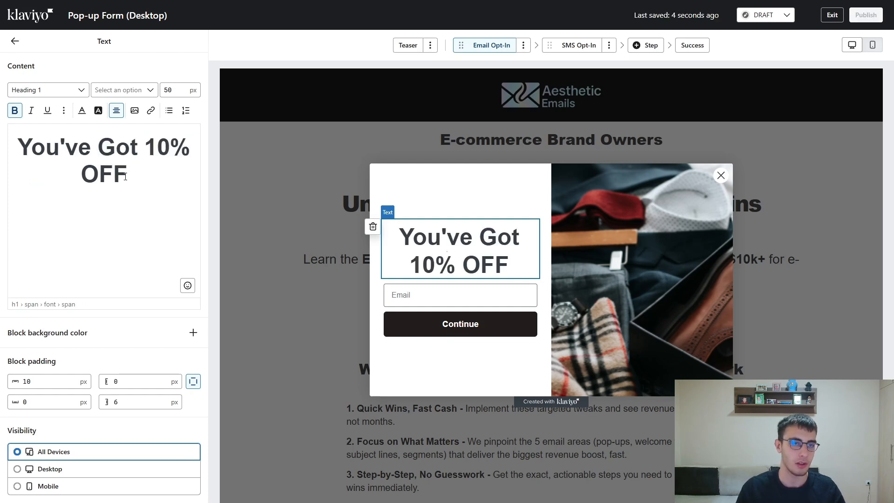
Change the text colour of "10% OFF" in the heading to a vivid pink
drag(128, 179, 117, 135)
click(83, 112)
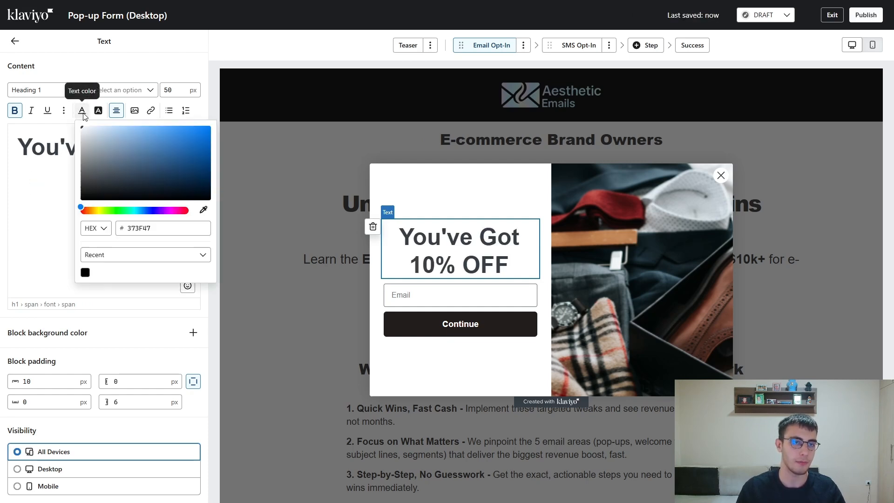
click(156, 210)
drag(137, 174, 210, 127)
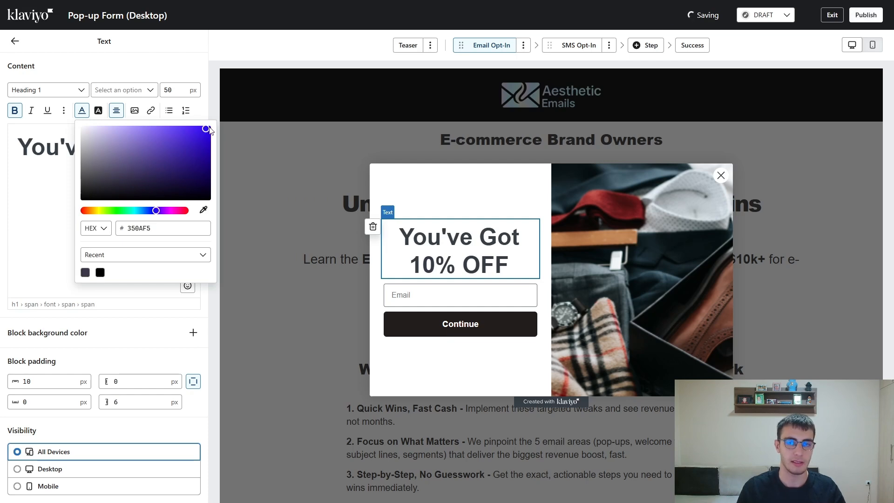
click(180, 210)
click(51, 220)
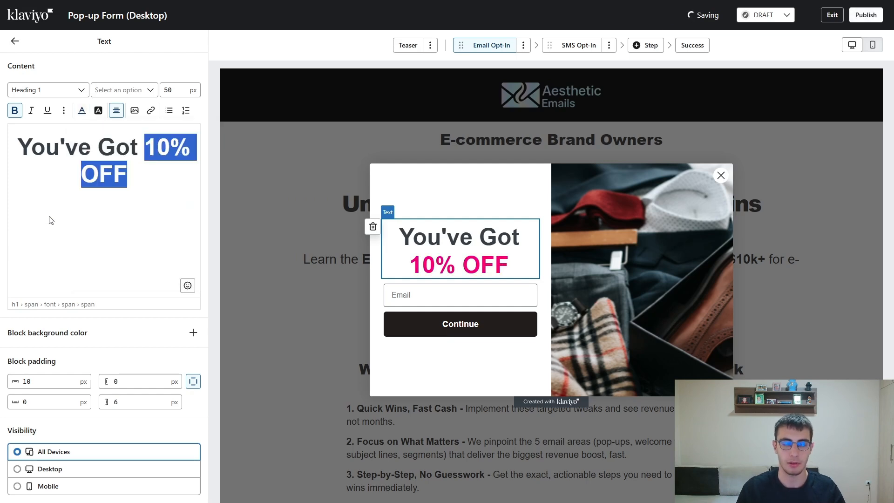
click(144, 183)
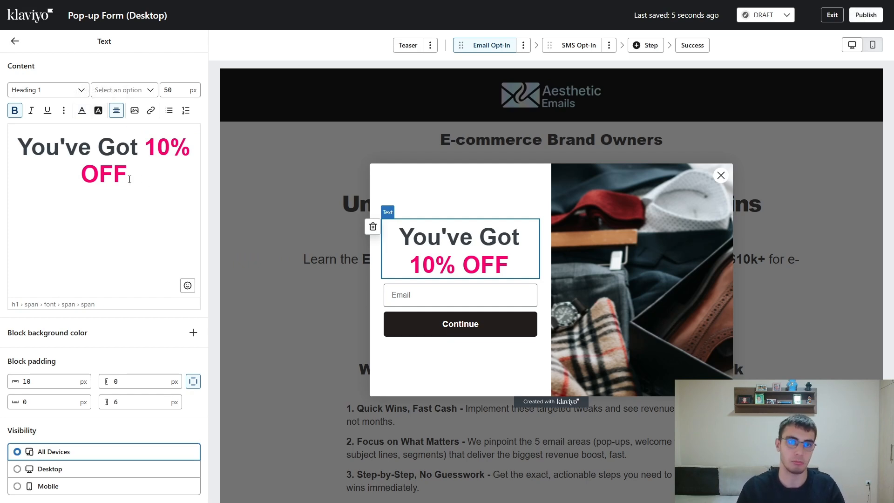
Undo the pink text colour on "10% OFF" in the popup heading
drag(129, 176, 145, 148)
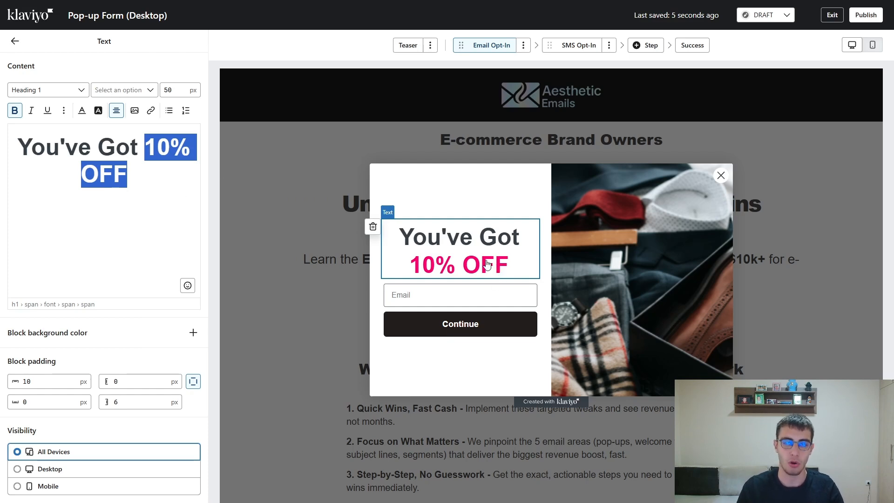
click(145, 185)
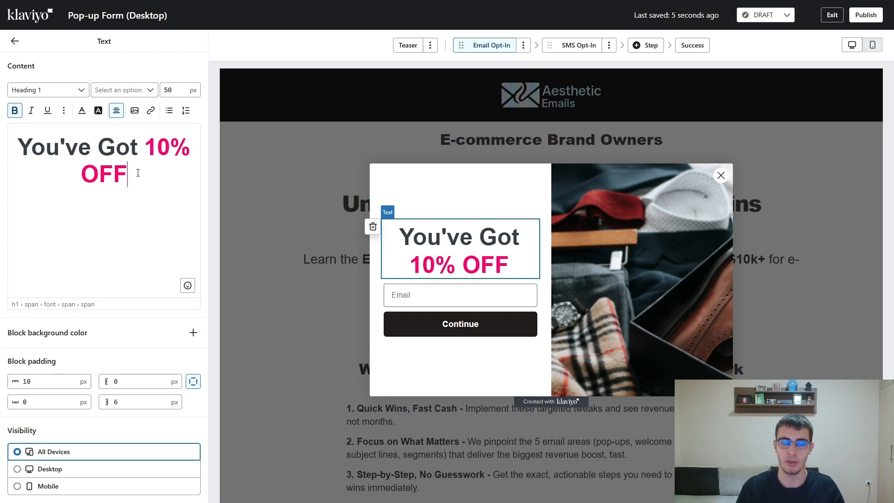
key(ctrl+z)
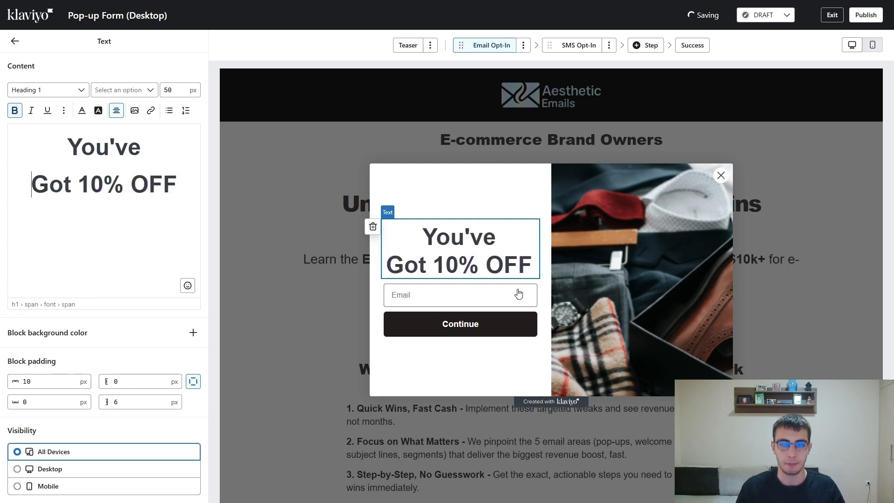
Change the Continue button's text on the Email Opt-In step to "Get 10% OFF"
click(487, 328)
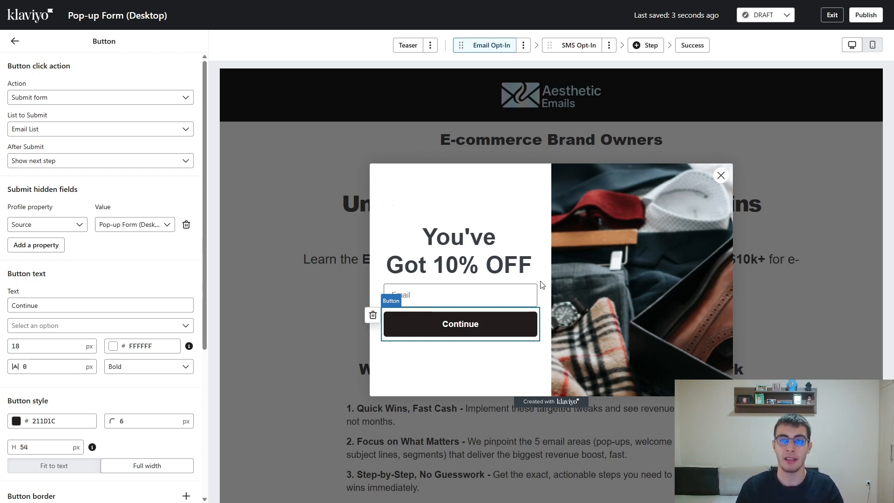
click(577, 45)
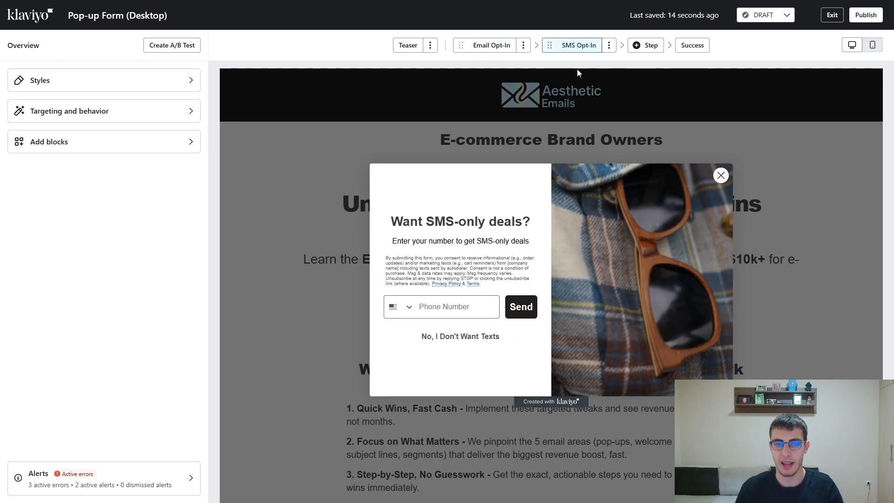
click(472, 44)
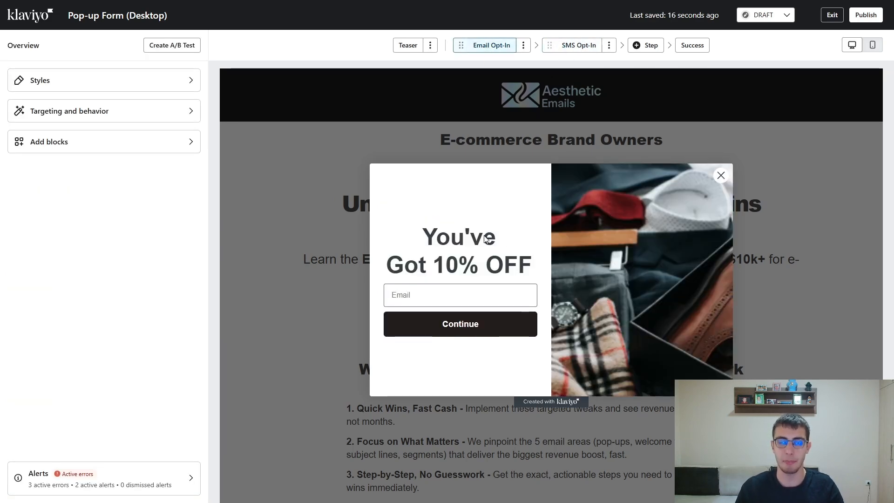
click(472, 329)
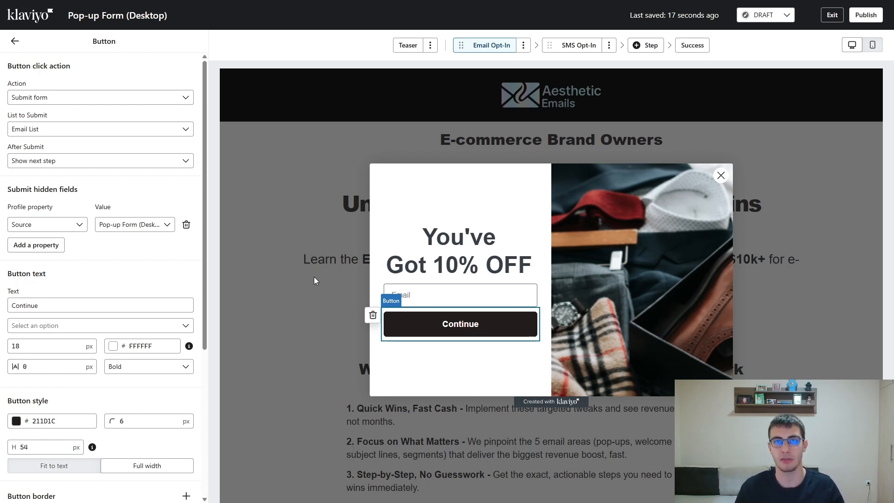
double_click(71, 304)
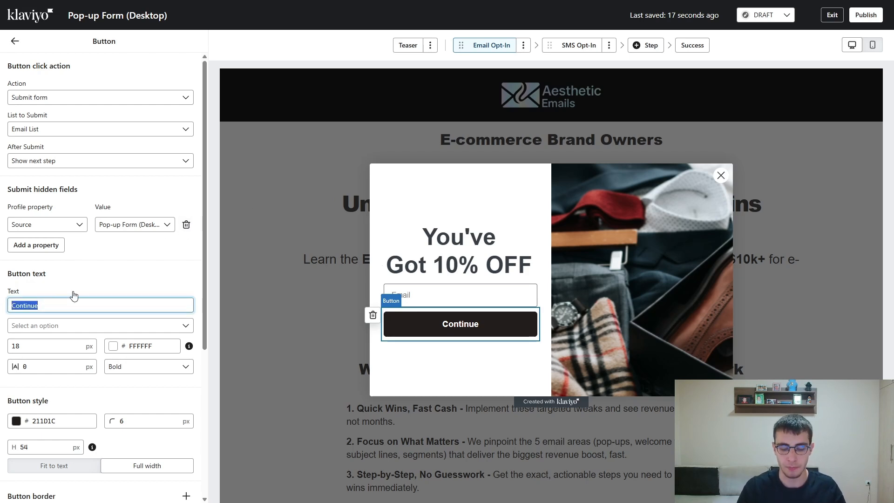
text(Get 10% OFF)
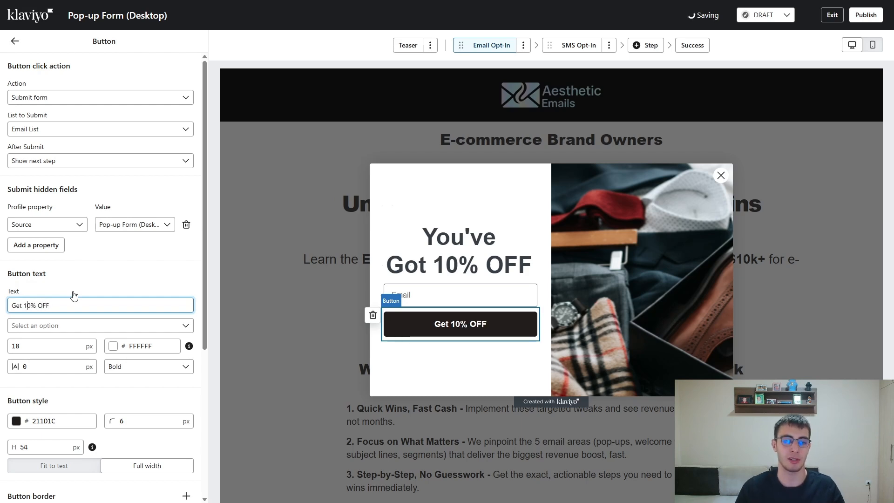
Replace "Get" with "Claim" in the button's text so it reads "Claim 10% OFF"
key(BackSpace)
key(BackSpace)
key(BackSpace)
text(Clai)
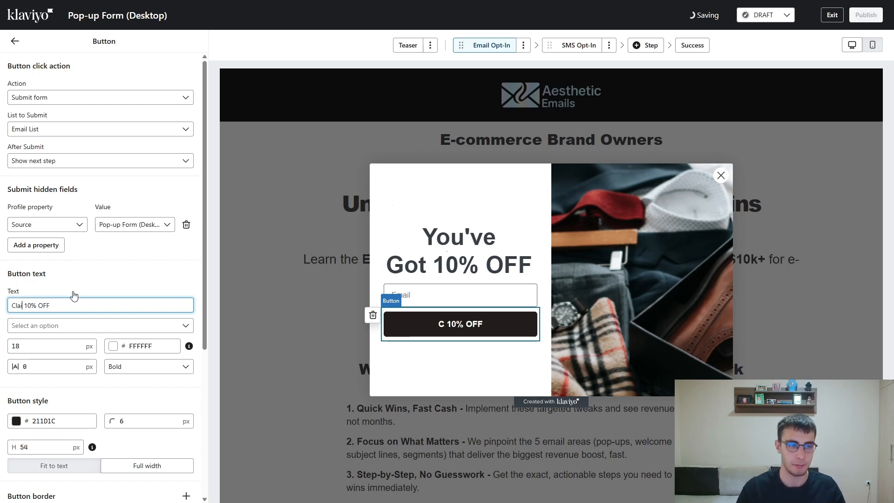
text(m)
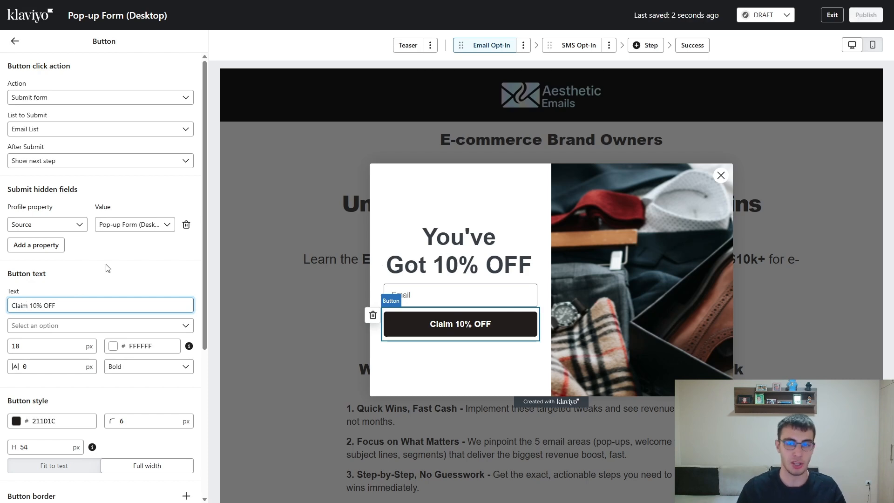
click(116, 271)
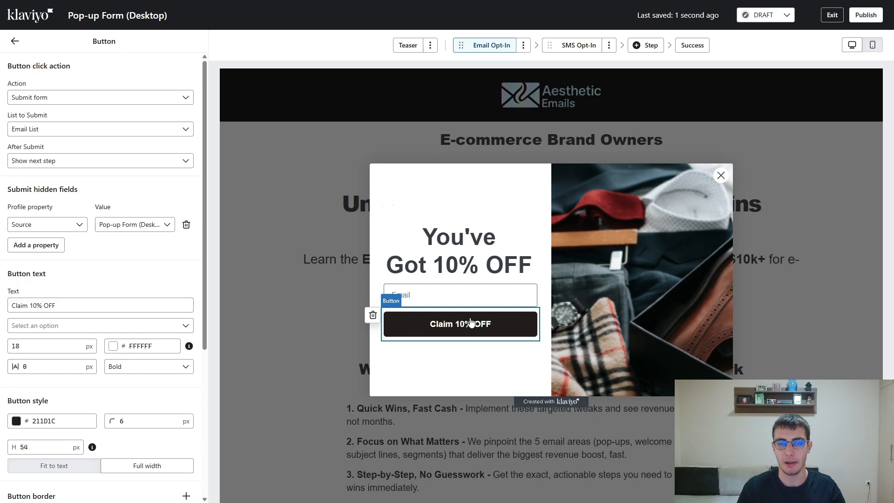
Remove the line break after "You've" so the popup heading is a single paragraph
click(461, 249)
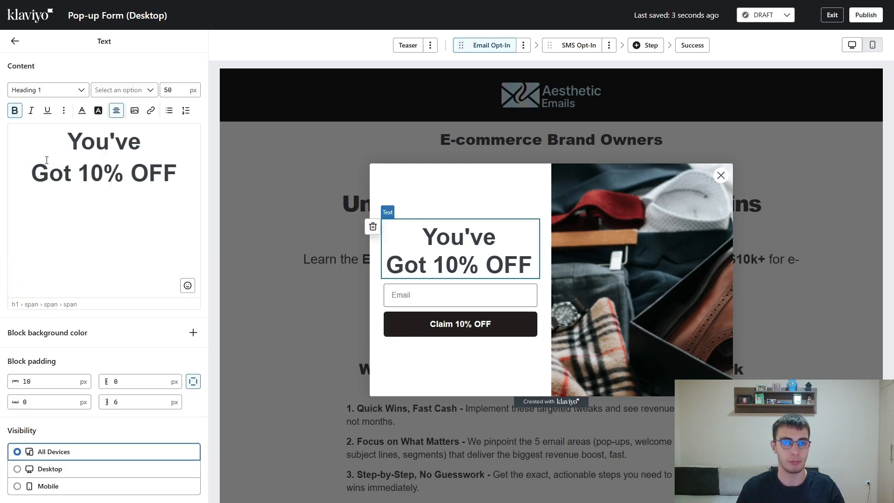
key(BackSpace)
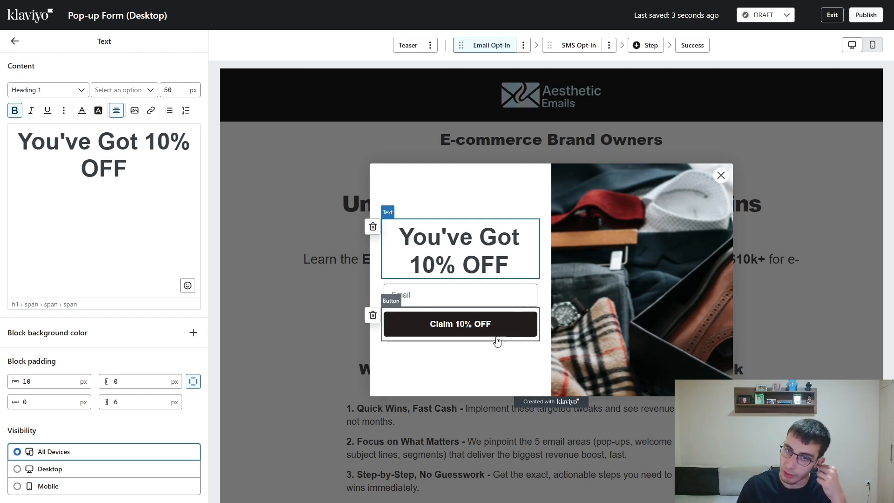
Make the popup close icon's background fully transparent by setting its opacity to 0%
click(721, 180)
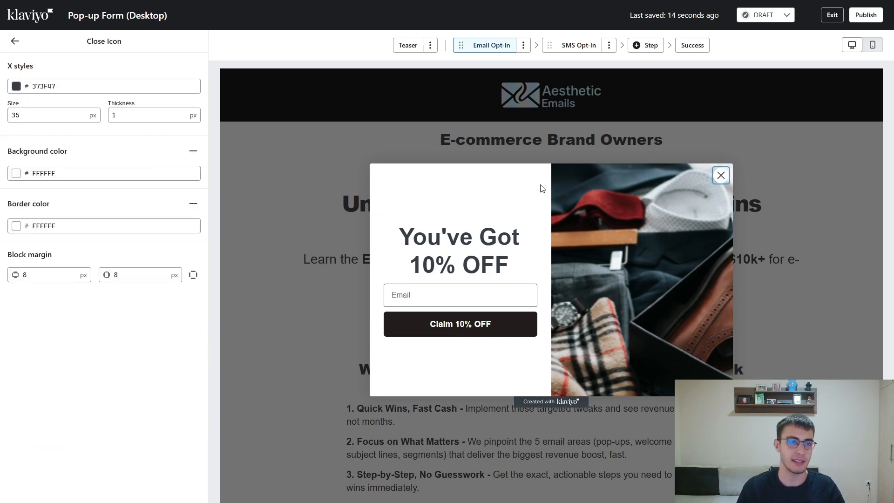
click(16, 173)
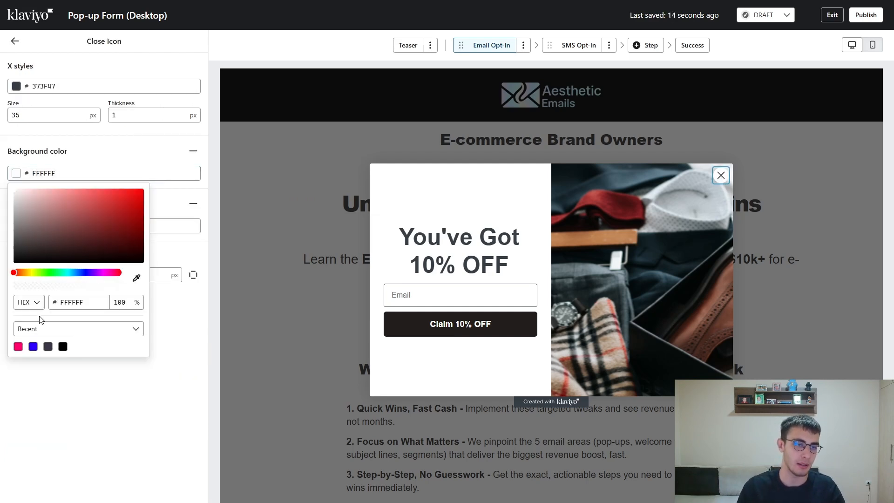
drag(102, 285, 14, 286)
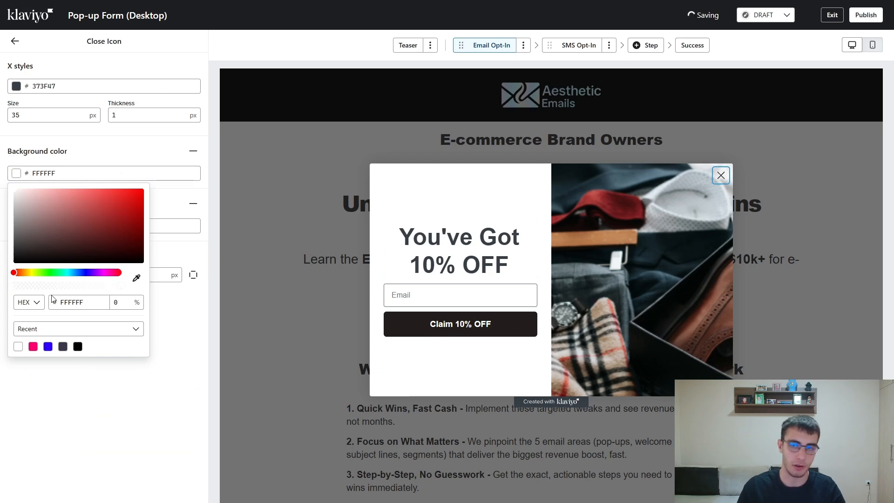
click(102, 401)
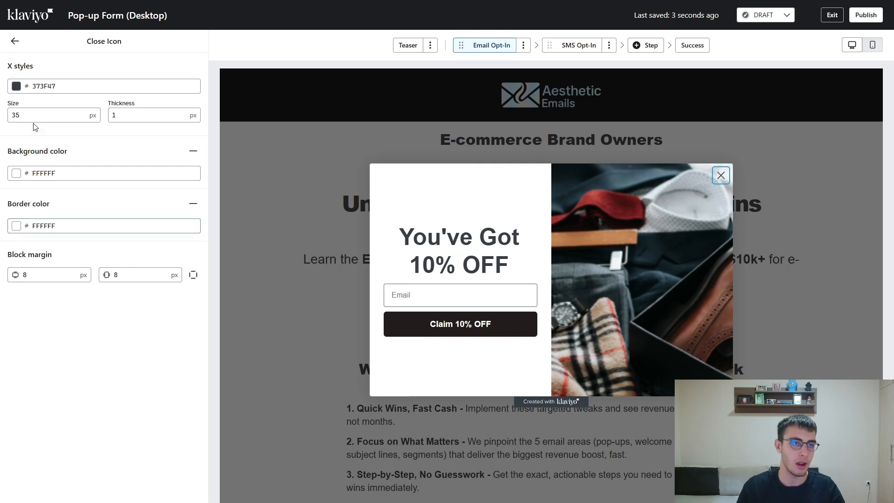
Hide the close icon's X by setting the opacity of its colour to 0%
click(16, 86)
drag(19, 203, 2, 203)
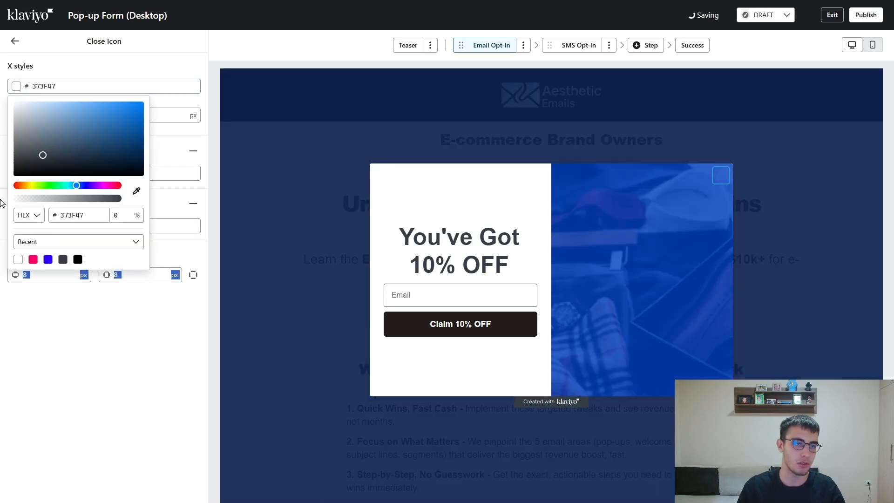
click(101, 342)
click(527, 199)
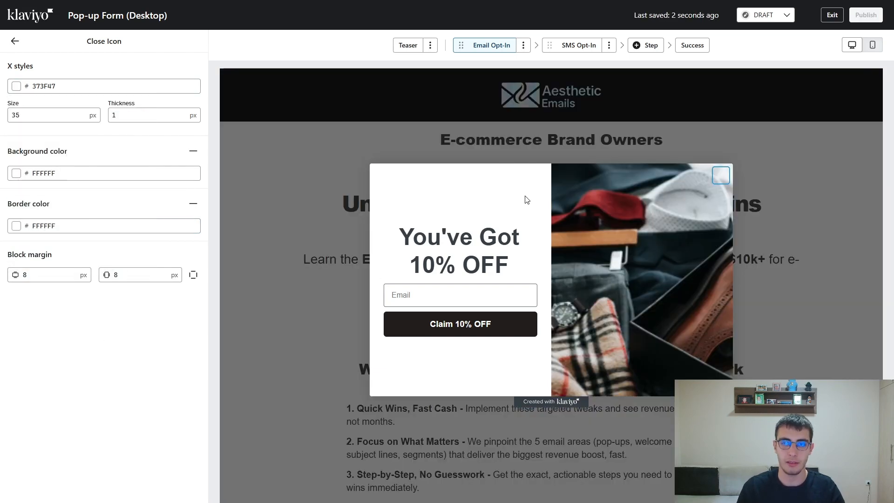
Add a second button block directly below the "Claim 10% OFF" button
click(501, 230)
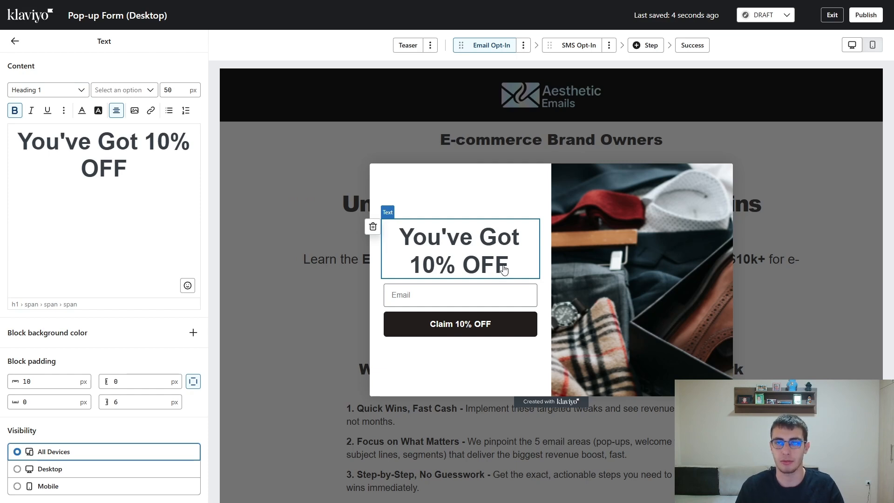
click(15, 42)
click(51, 76)
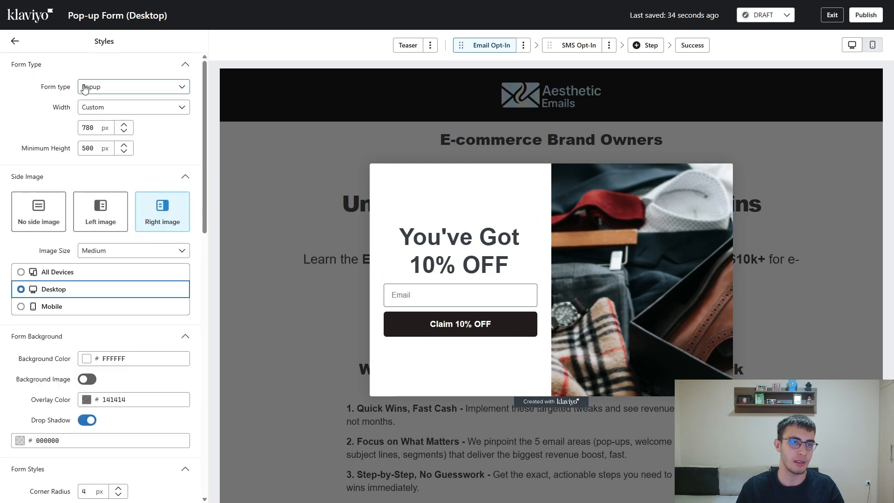
click(14, 41)
click(80, 142)
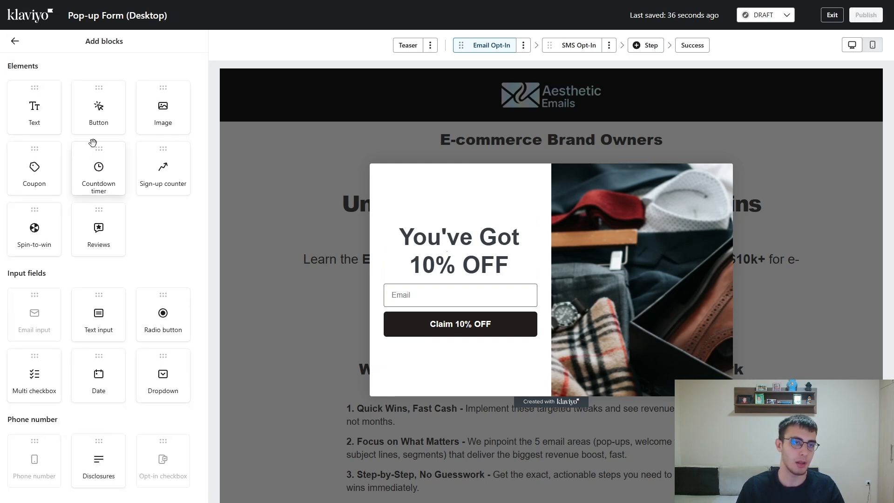
drag(99, 112, 471, 346)
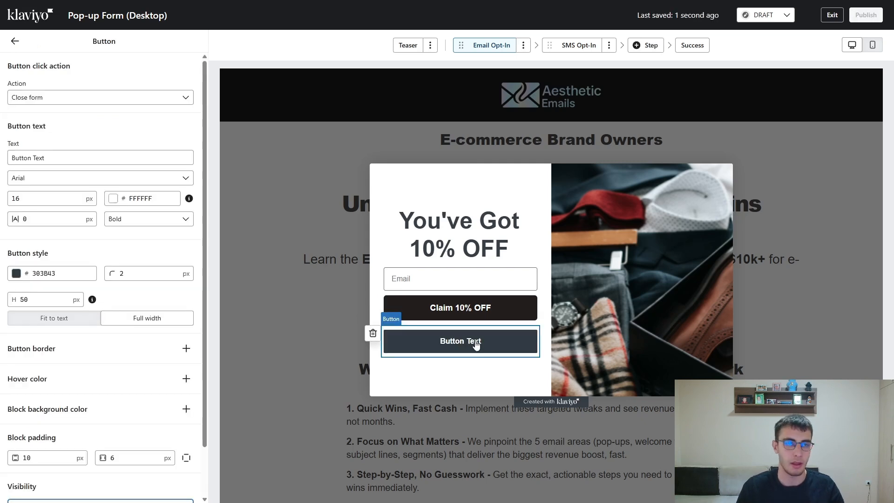
Set the new button's text to "No thanks, I'll pay at full price"
drag(49, 158, 1, 157)
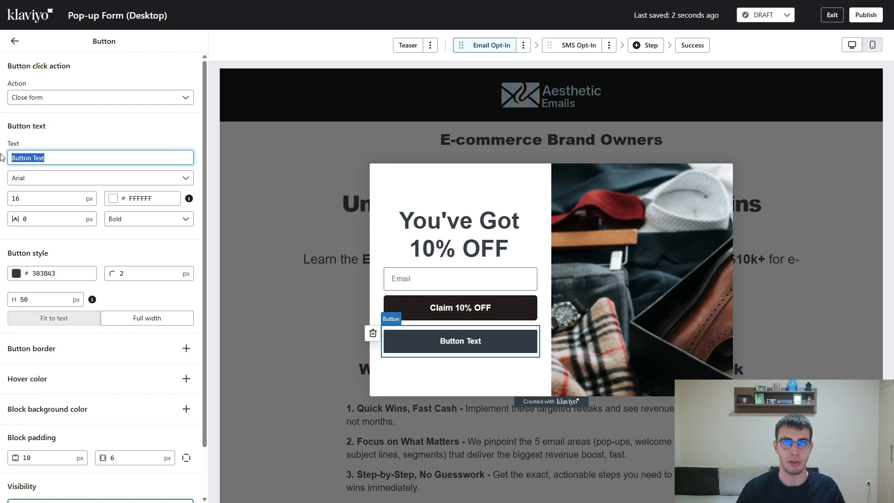
text(N)
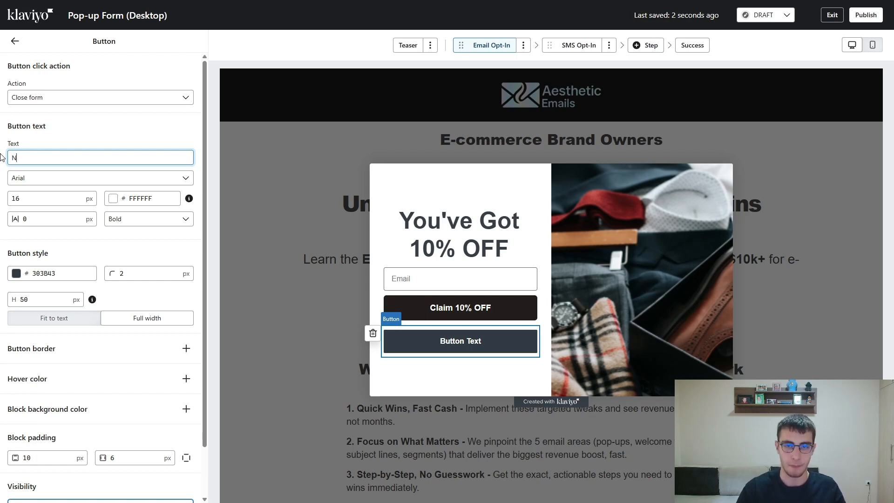
text(o thanks, )
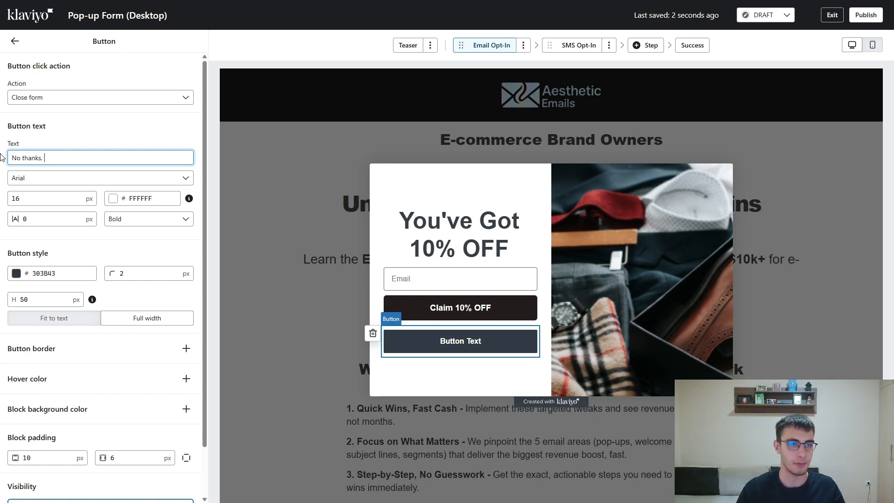
text(I'll pay )
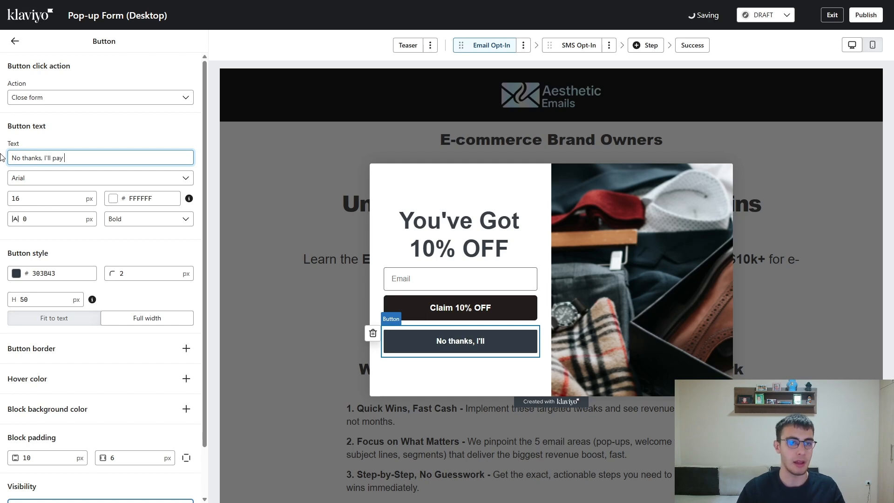
text(at full price)
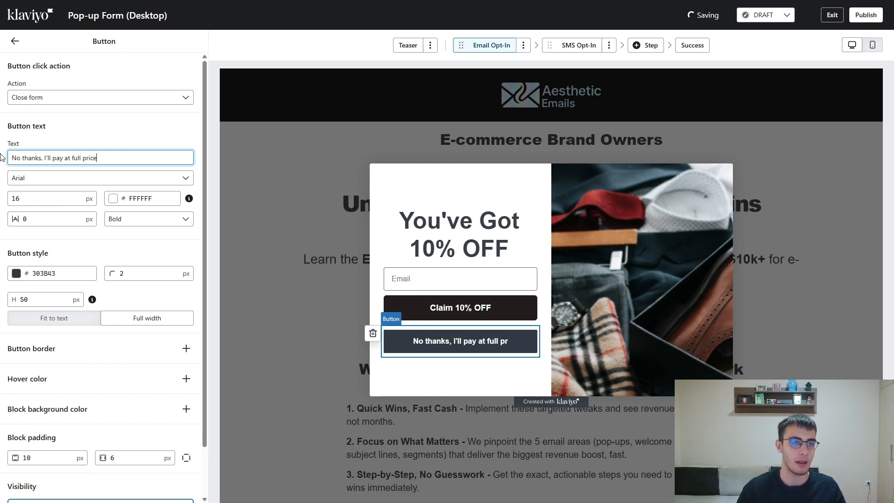
click(95, 123)
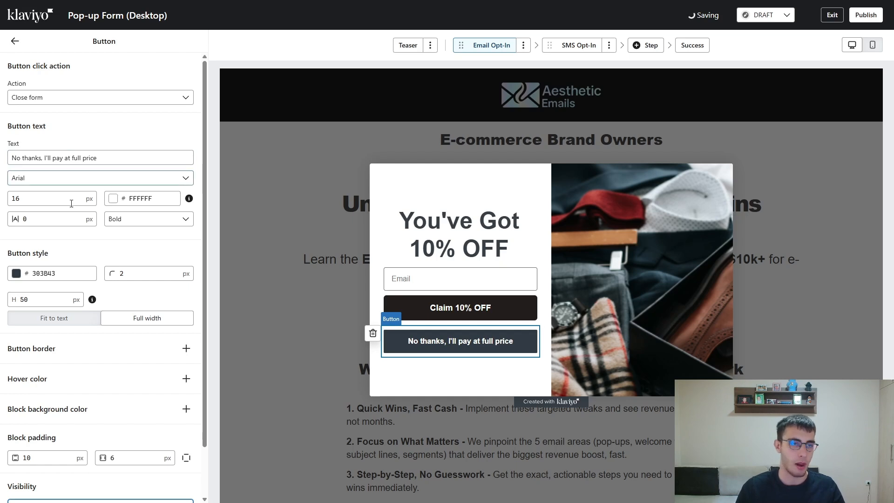
Make the decline button's background fully transparent, with fill colour 000000 at 0% opacity
click(16, 273)
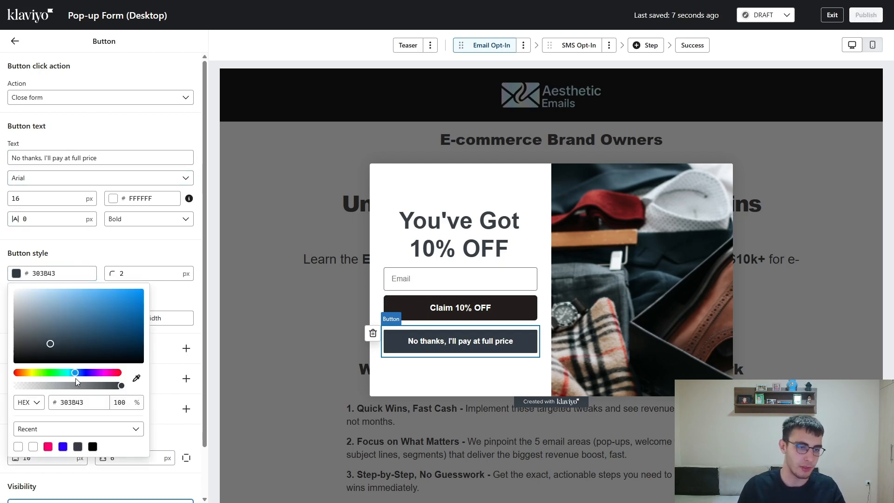
drag(105, 386, 9, 387)
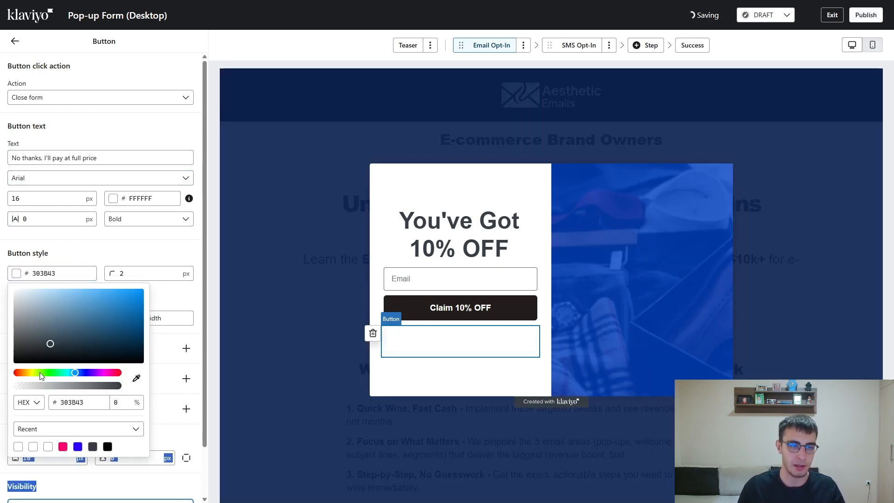
click(65, 242)
click(19, 275)
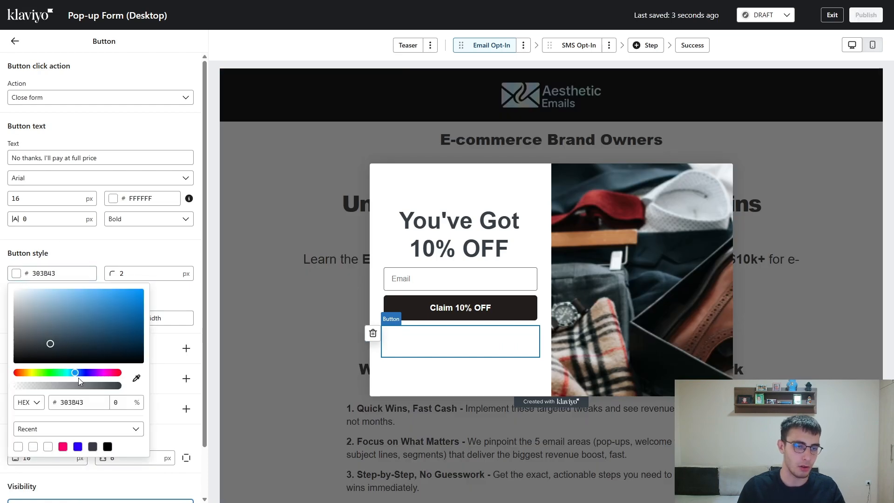
mouse_move(50, 343)
mouse_down()
mouse_move(9, 364)
mouse_move(3, 382)
mouse_up()
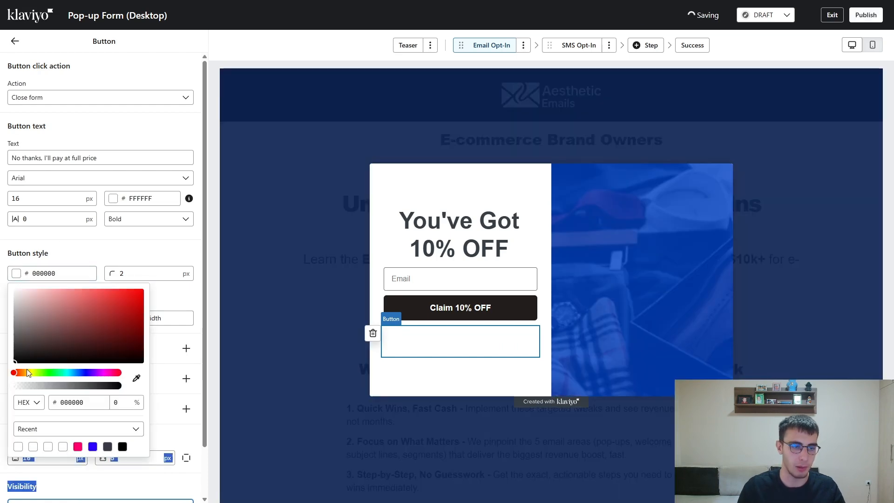
click(122, 254)
click(18, 273)
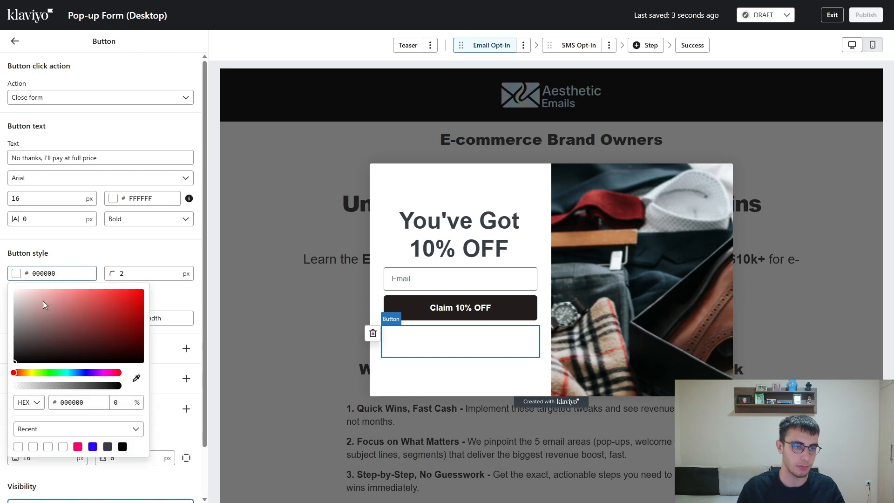
drag(80, 386, 9, 387)
click(112, 252)
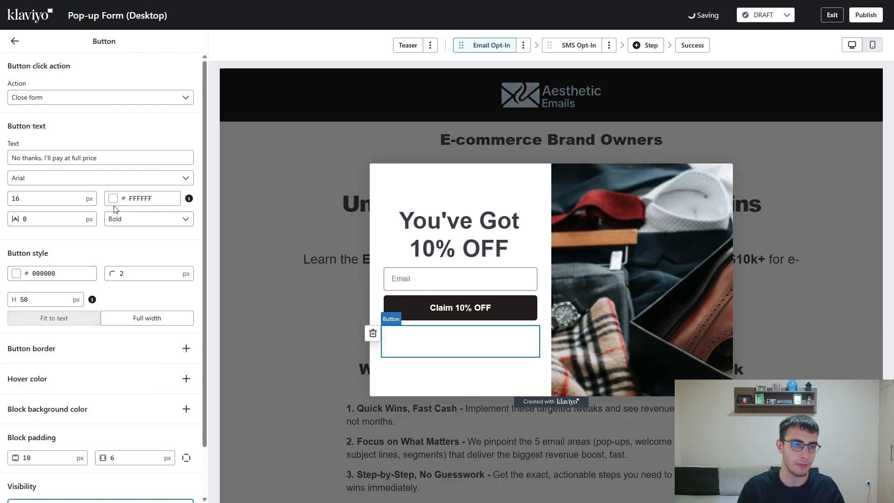
Set the decline button's text colour to black (000000)
click(113, 198)
click(115, 372)
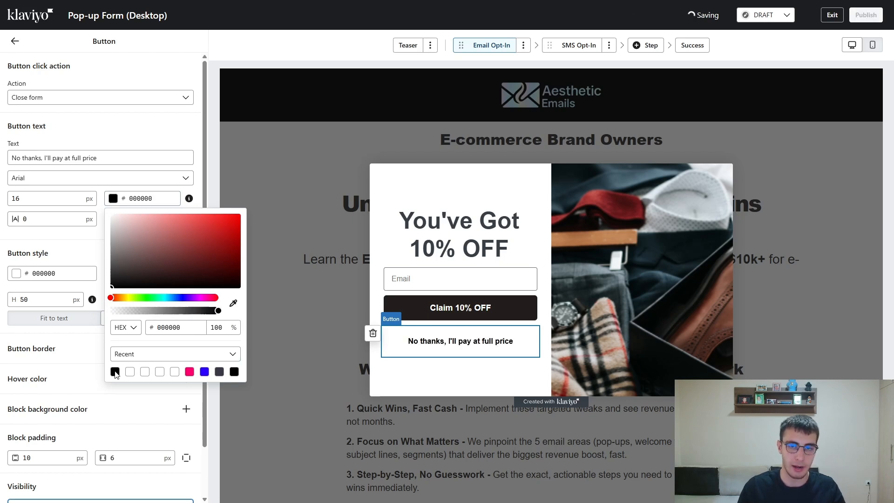
click(80, 245)
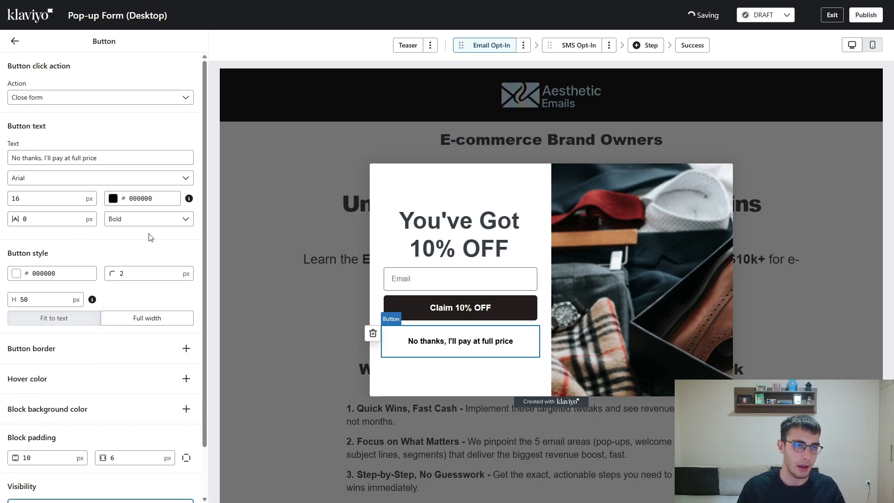
click(154, 219)
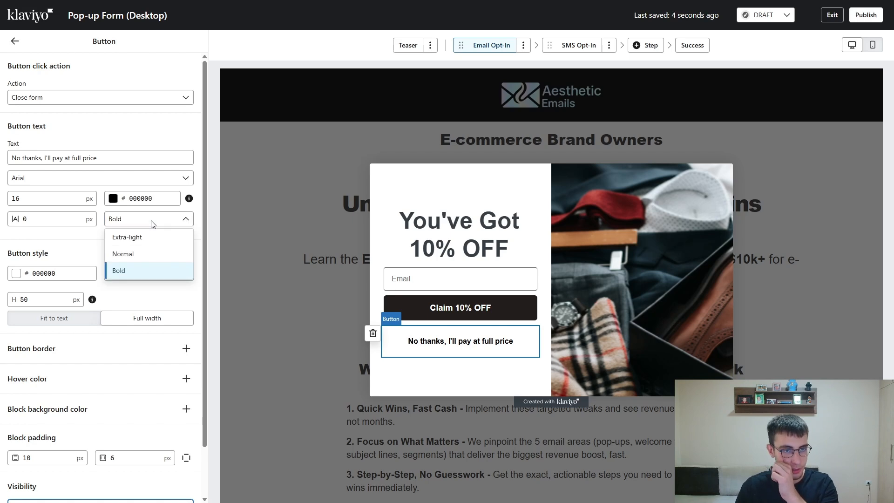
click(154, 220)
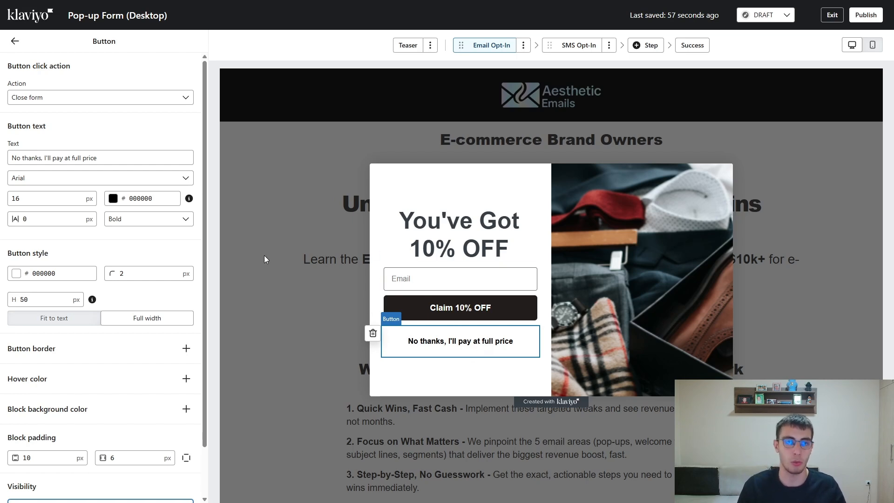
Try "Close form" as the decline button's text and undo the change
drag(116, 161, 1, 155)
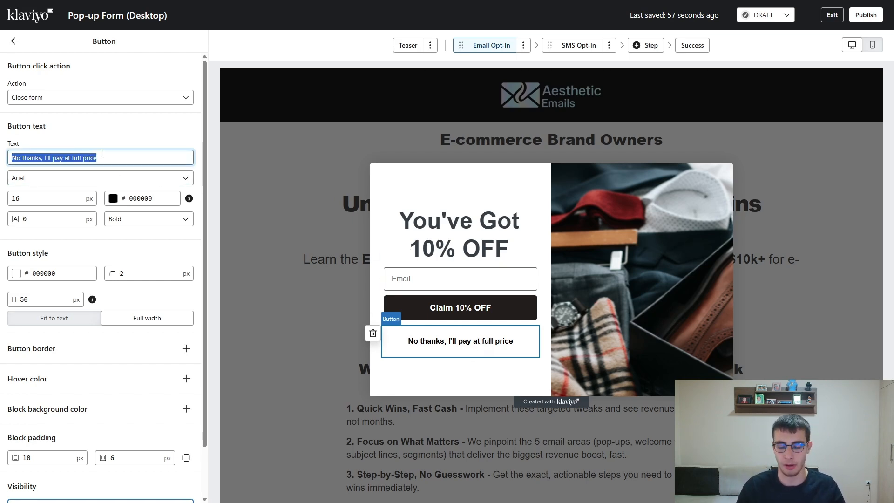
text(Close form)
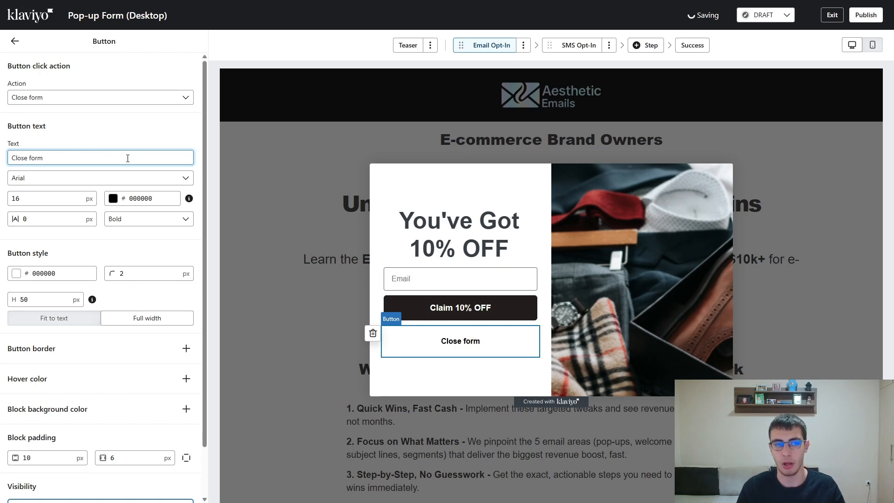
drag(127, 158, 2, 158)
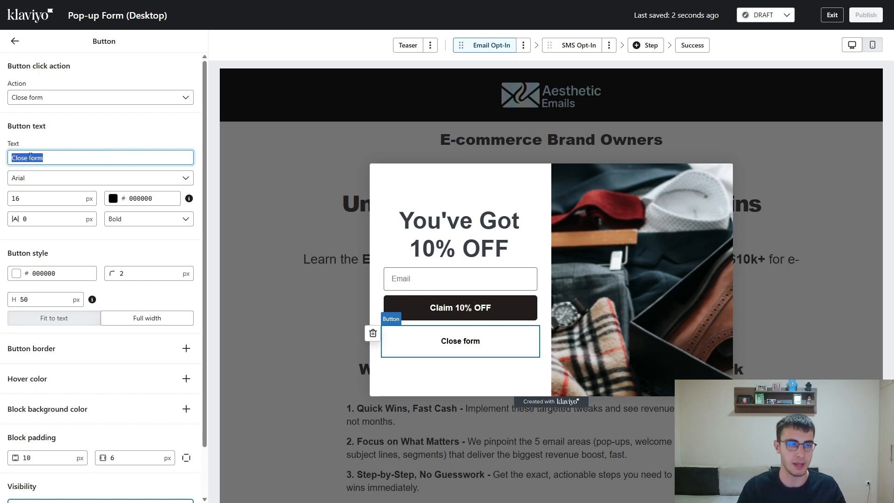
key(ctrl+z)
key(ctrl+z)
key(ctrl+shift+z)
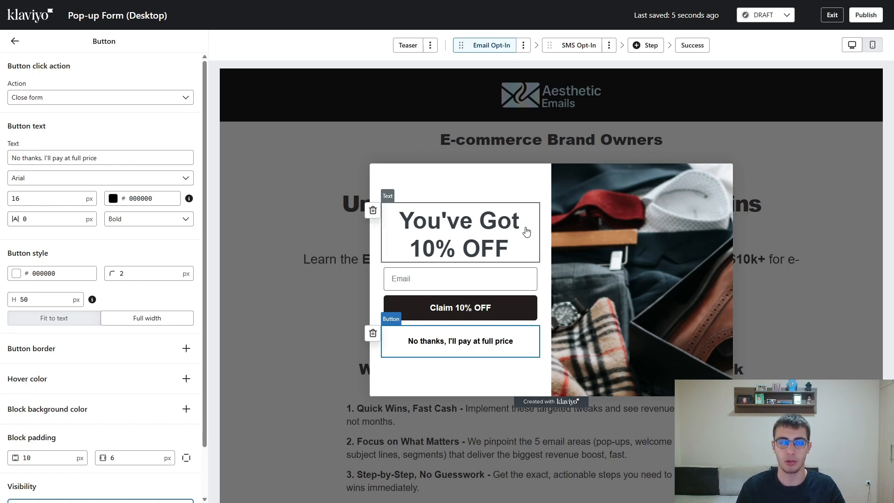
Add an image block above the "You've Got 10% OFF" heading using the the_north_face-logo_brandlogos.net_qxwtp image from the library
click(14, 41)
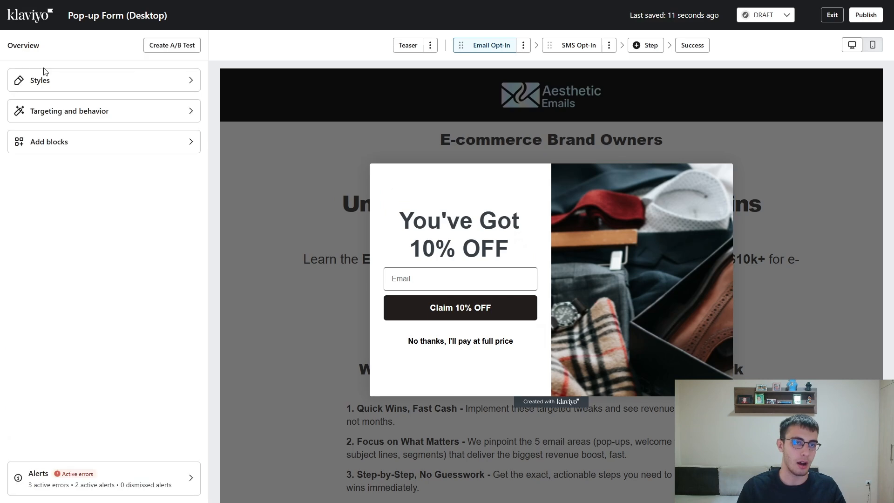
click(94, 141)
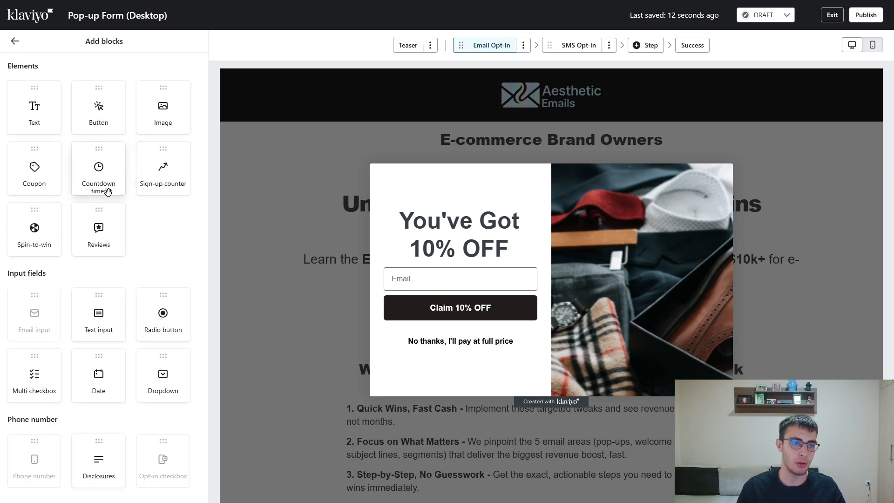
drag(432, 175, 461, 203)
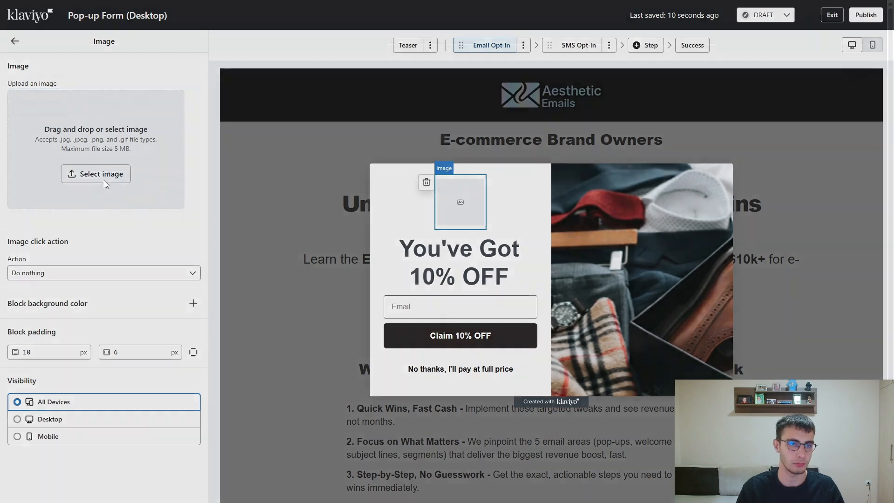
click(102, 175)
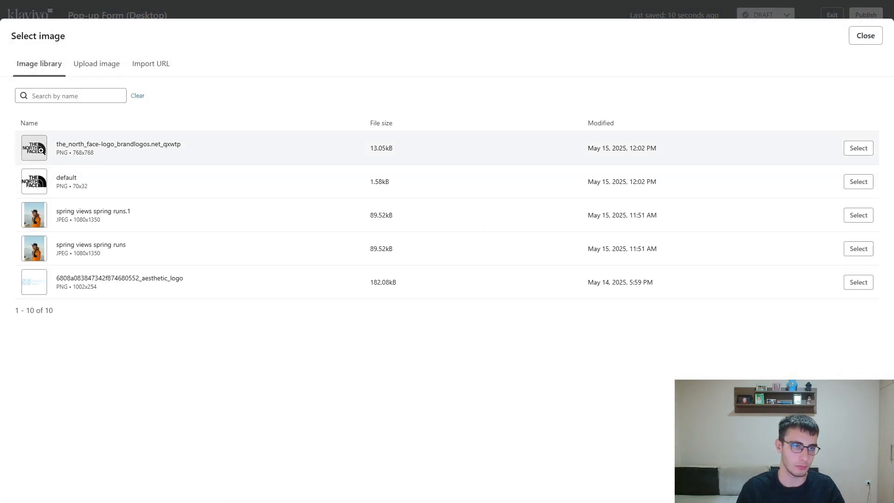
click(858, 148)
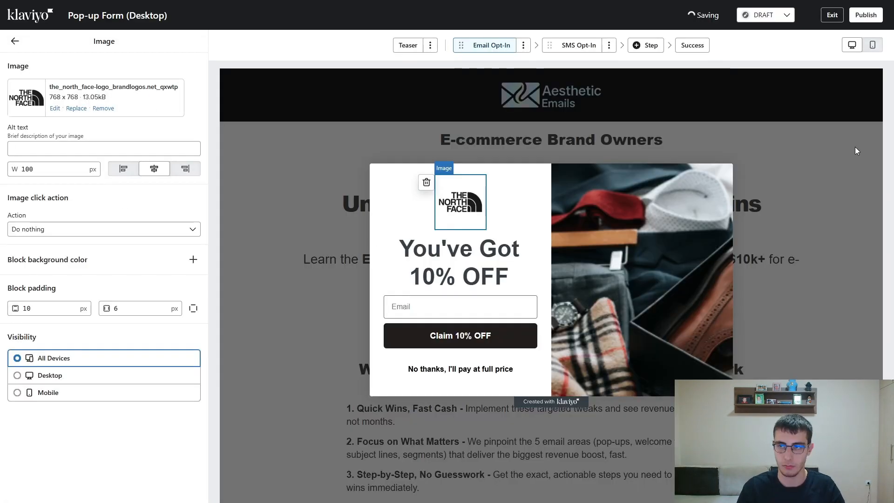
Replace the Email Opt-In step's side image with "spring views spring runs.1" from the image library
click(634, 233)
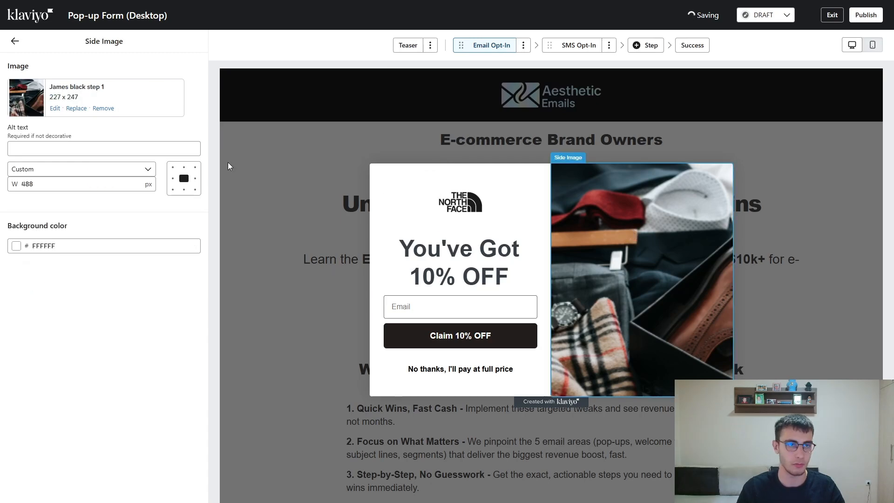
click(76, 108)
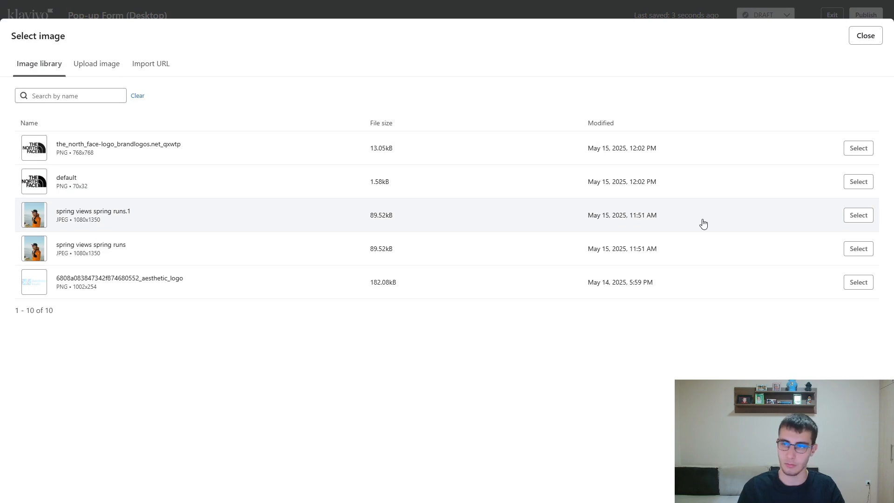
click(858, 217)
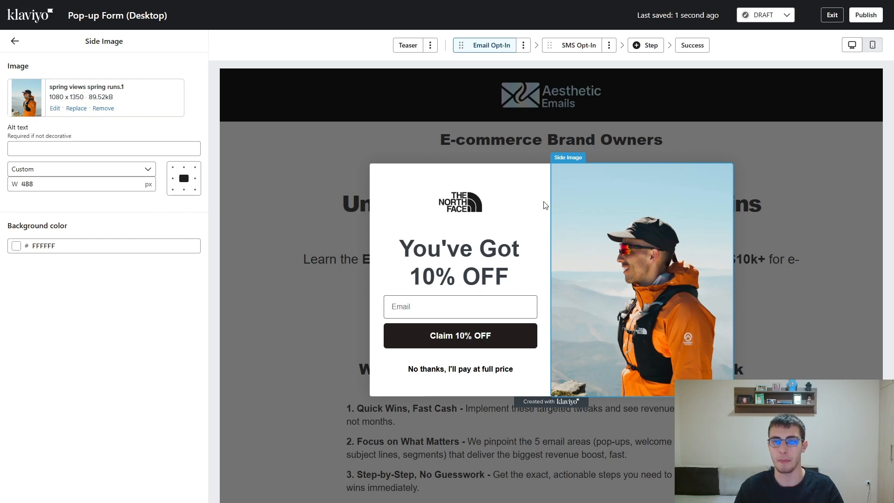
Replace the SMS Opt-In step's side image with "spring views spring runs.1" from the image library
click(578, 45)
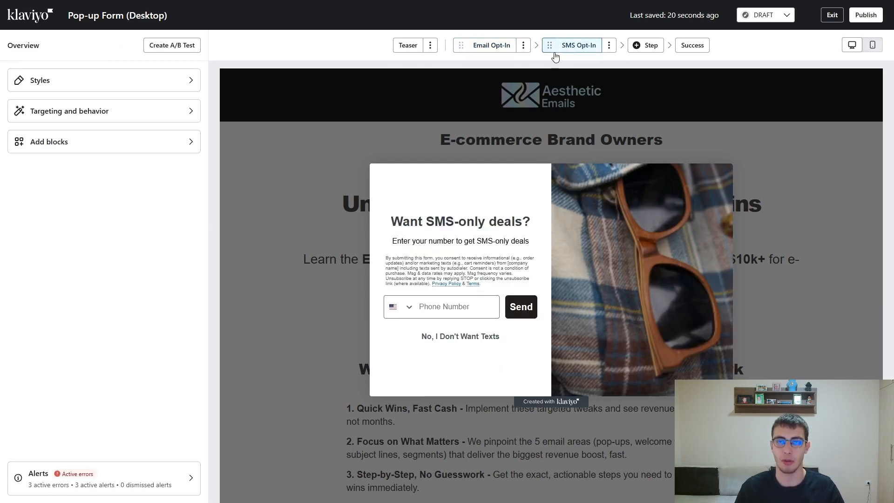
click(667, 243)
click(77, 112)
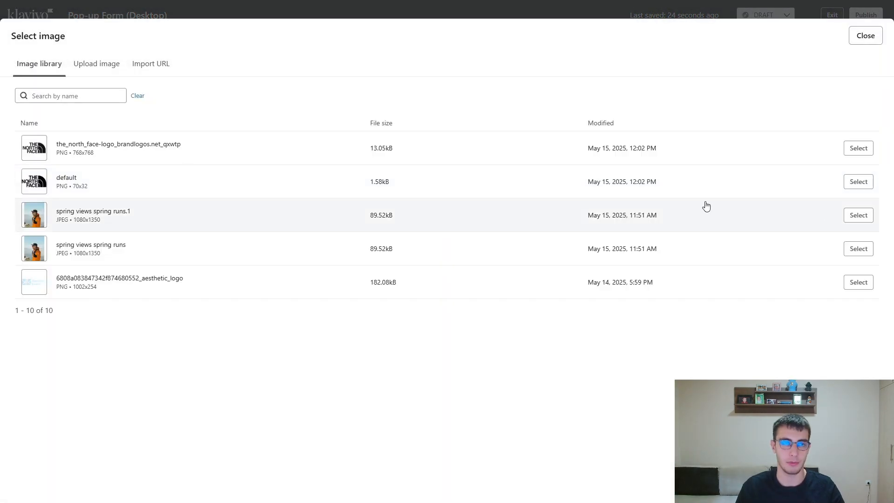
click(859, 215)
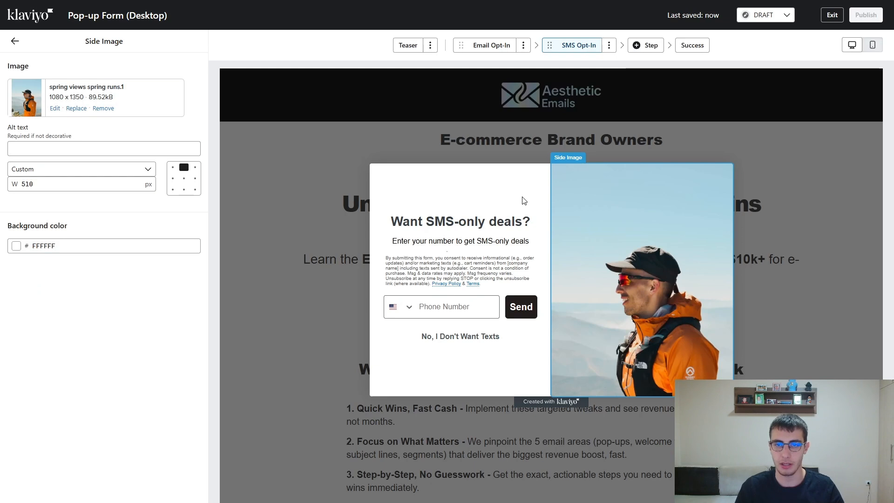
Add an image block above the "Want SMS-only deals?" heading using the the_north_face-logo_brandlogos.net_qxwtp image from the library
click(14, 41)
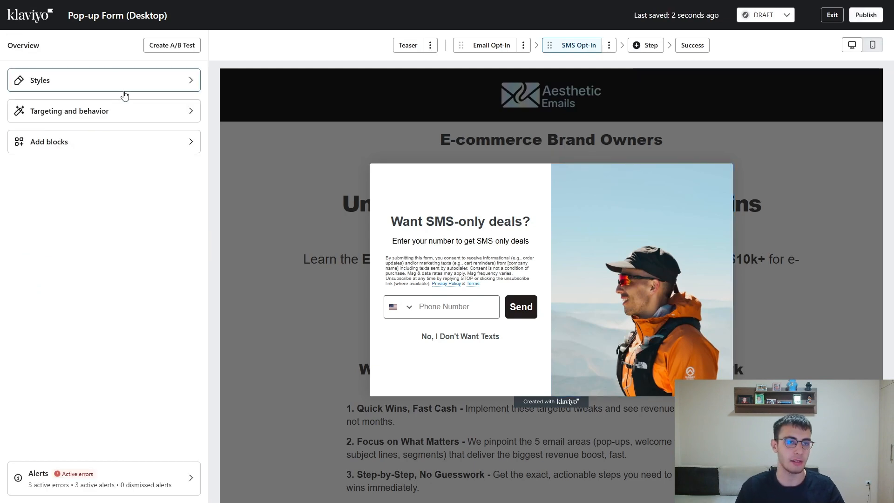
click(66, 144)
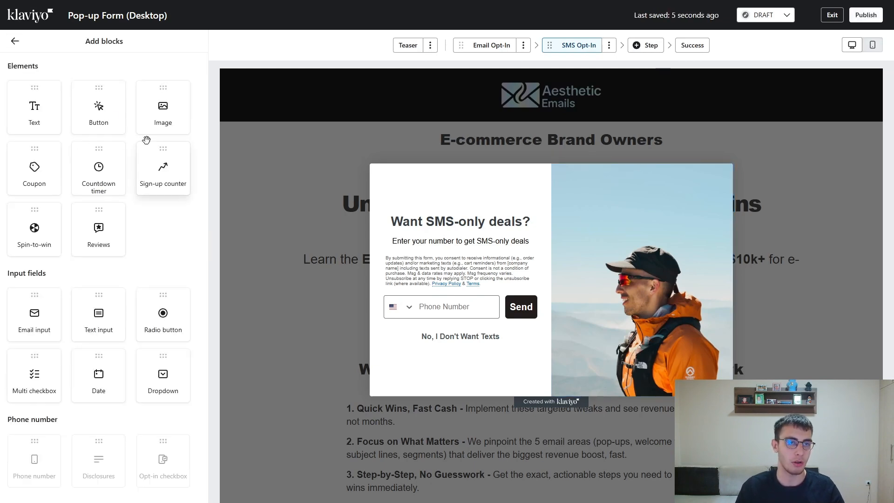
drag(163, 110, 463, 214)
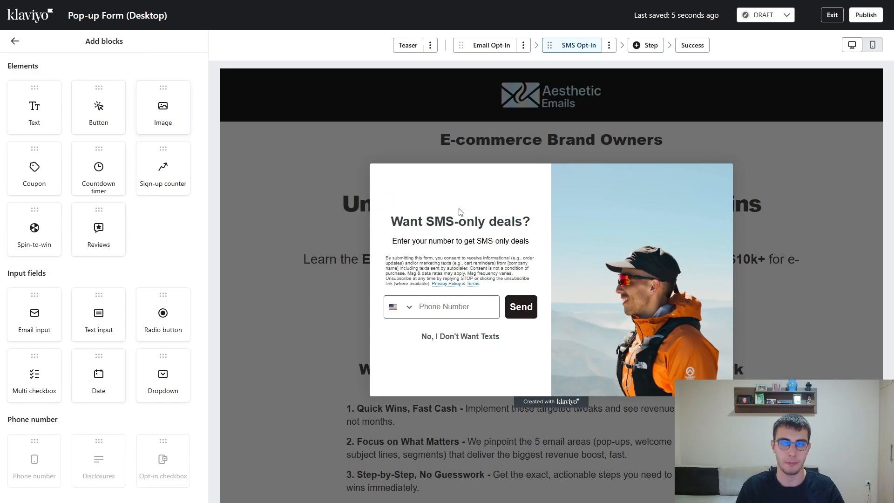
click(89, 174)
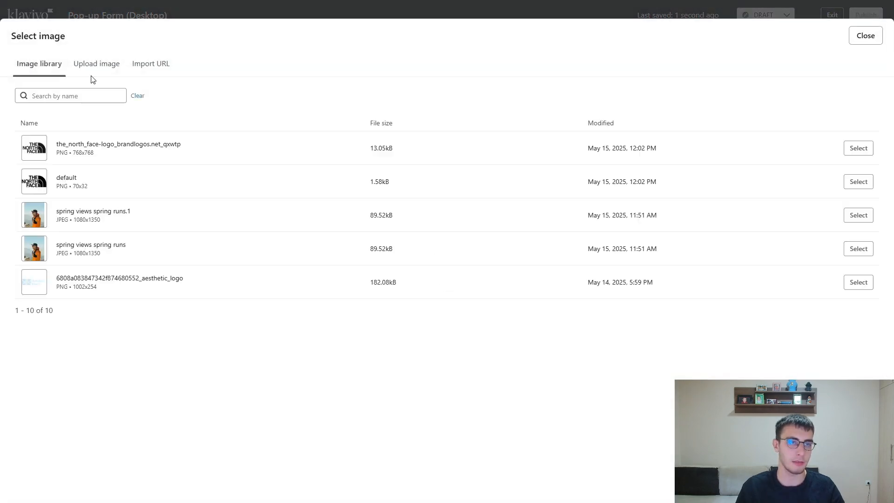
click(858, 148)
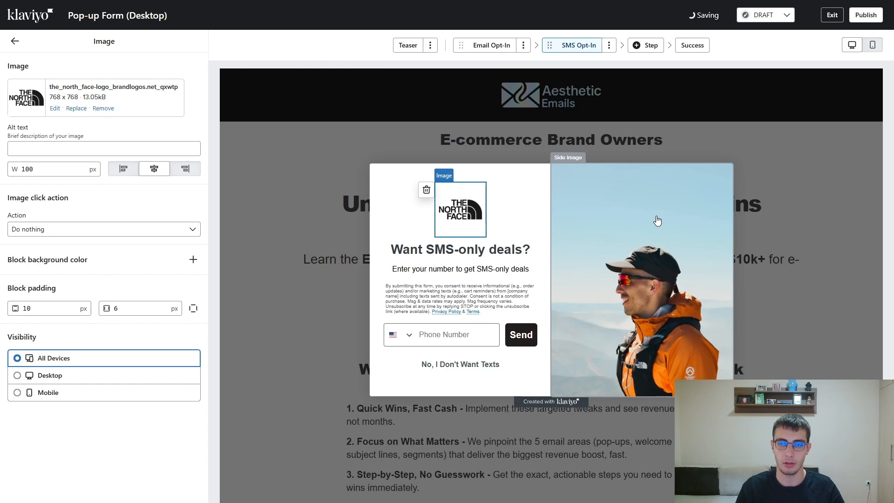
Replace the SMS Opt-In step's "Want SMS-only deals?" heading text with "Almost Finished..."
click(503, 254)
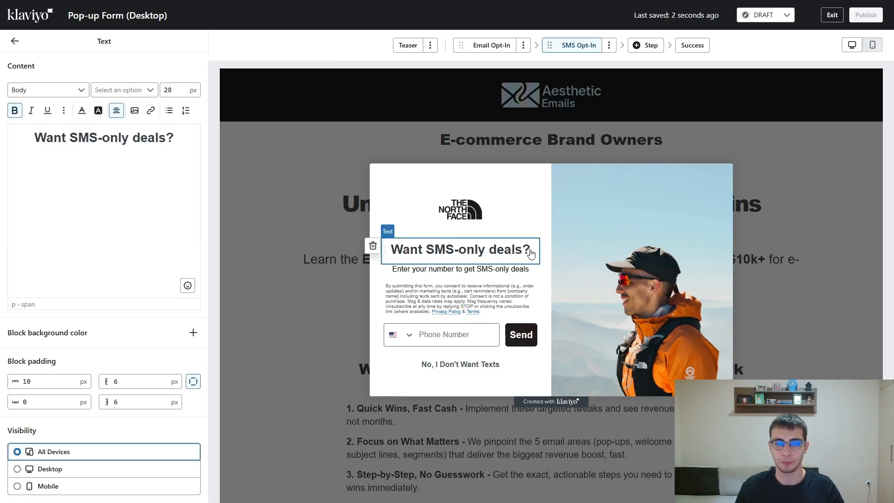
triple_click(24, 138)
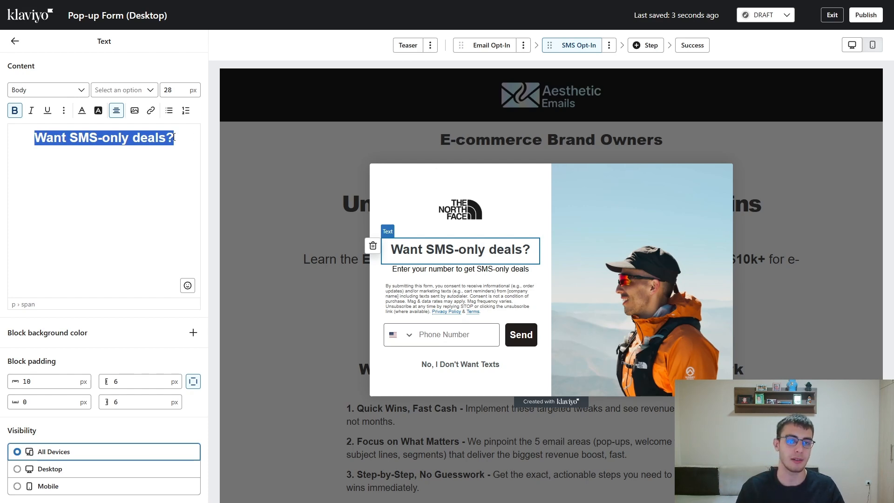
click(175, 137)
triple_click(17, 139)
key(BackSpace)
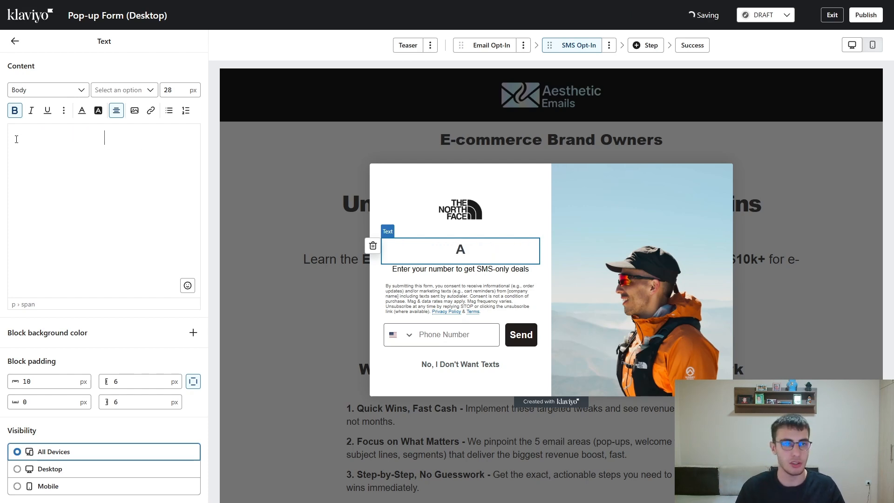
text(Almost )
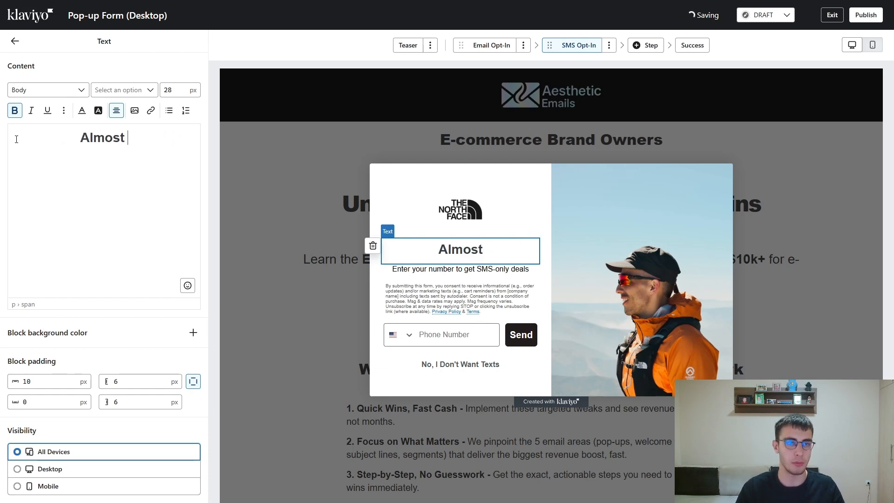
text(there)
key(BackSpace)
key(BackSpace)
key(BackSpace)
key(BackSpace)
key(BackSpace)
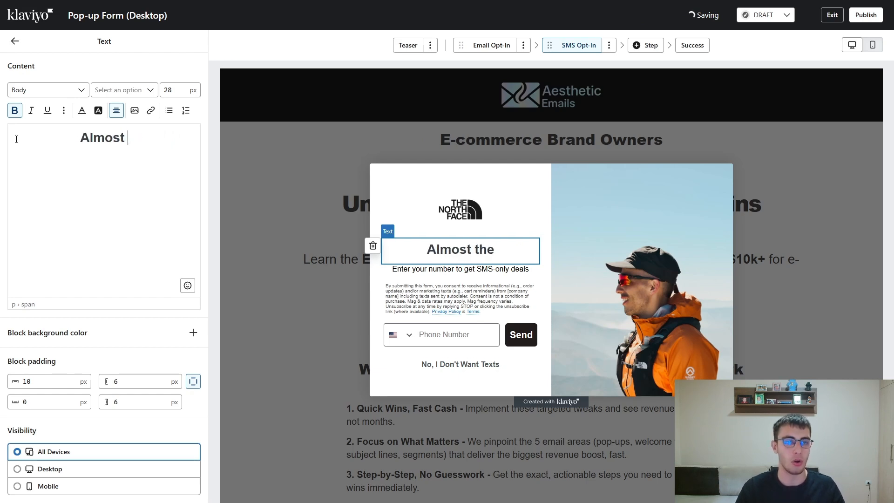
text(Finished)
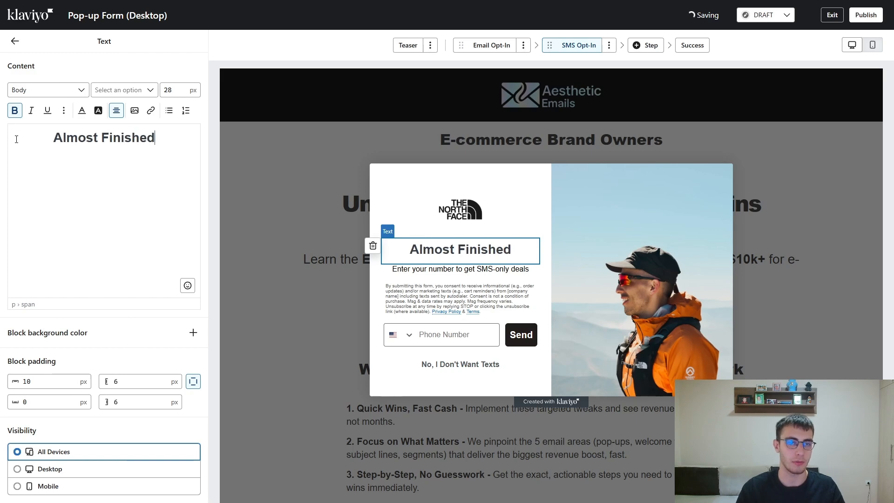
text(...)
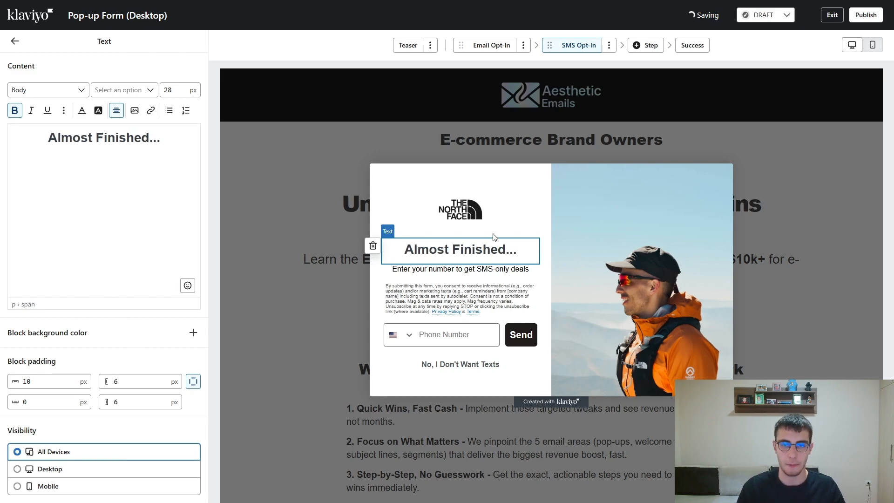
Delete the "Enter your number to get SMS-only deals" text block from the SMS Opt-In step
click(486, 268)
click(372, 269)
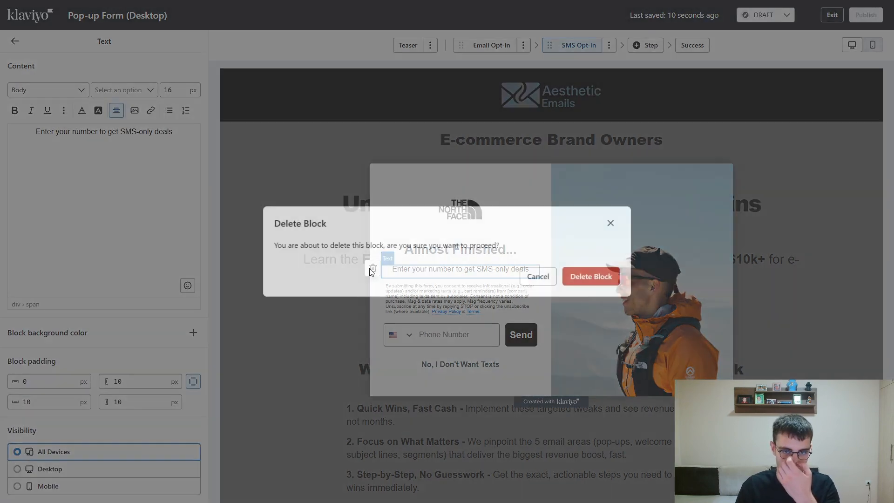
click(600, 282)
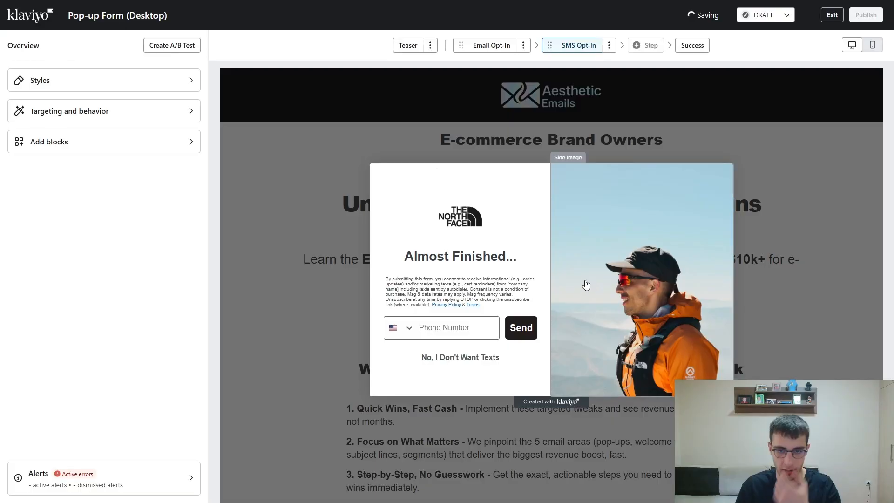
Set the text color of the "No, I Don't Want Texts" button to black (000000)
click(466, 361)
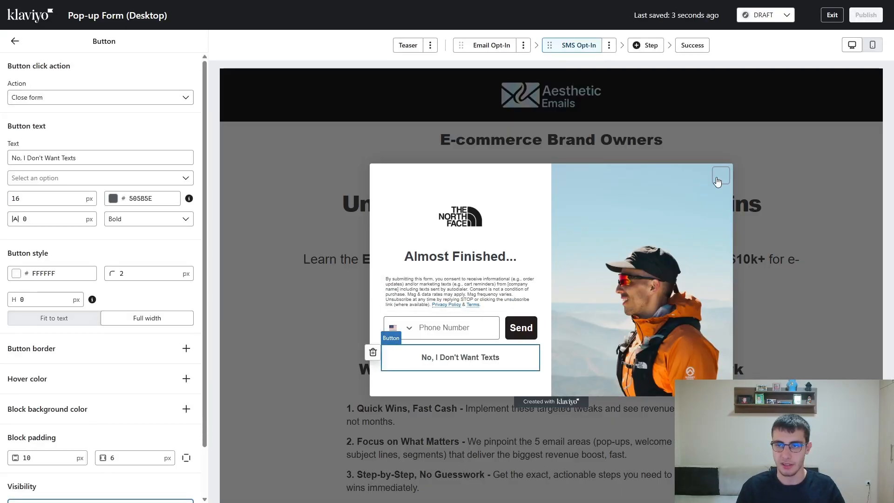
click(113, 198)
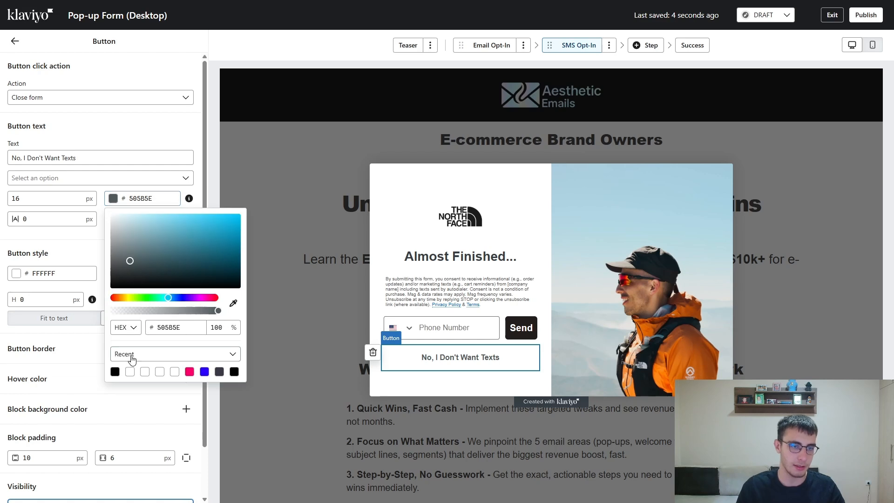
click(115, 372)
click(76, 250)
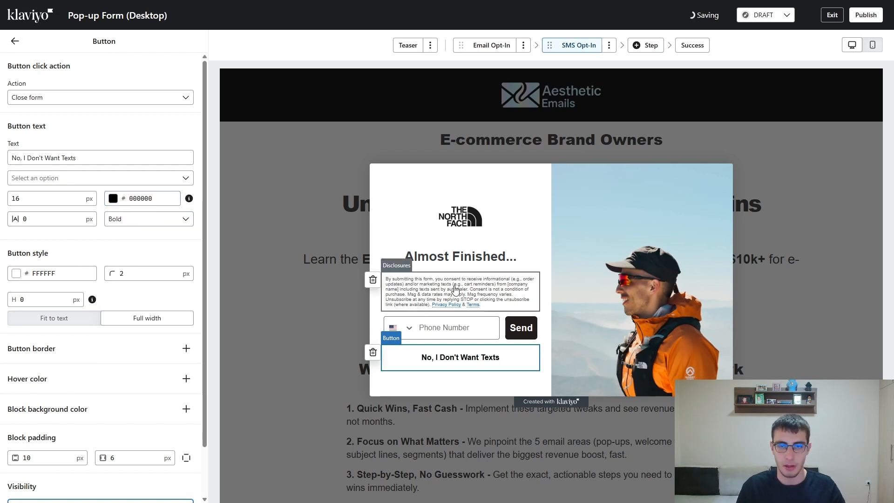
Rearrange the SMS Opt-In blocks into separate rows: disclosures, phone number field, and the Send button beneath them
click(468, 296)
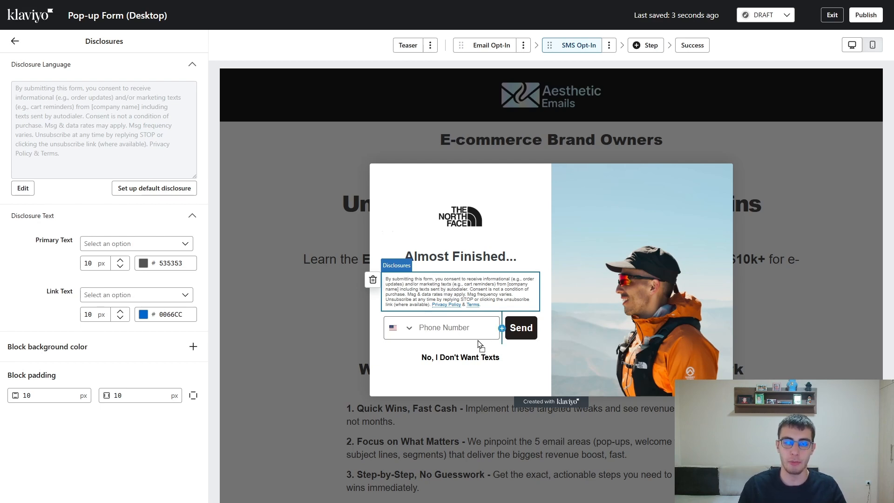
drag(461, 347, 476, 347)
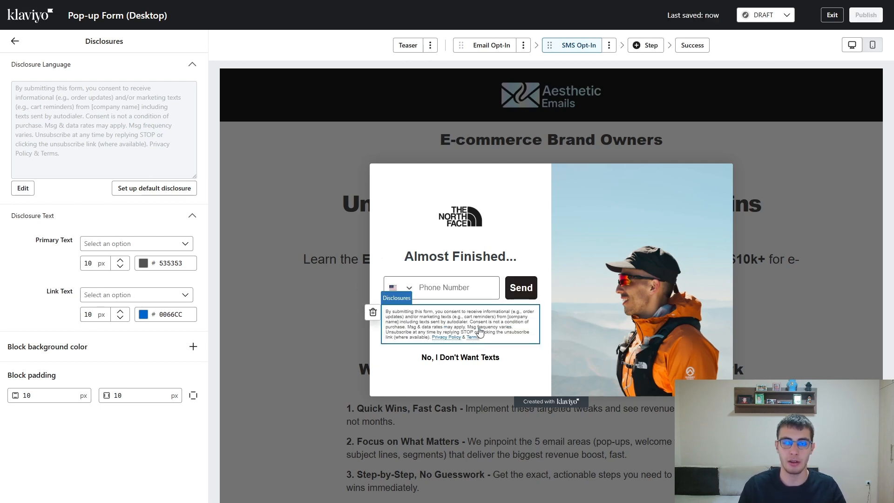
drag(477, 284, 480, 284)
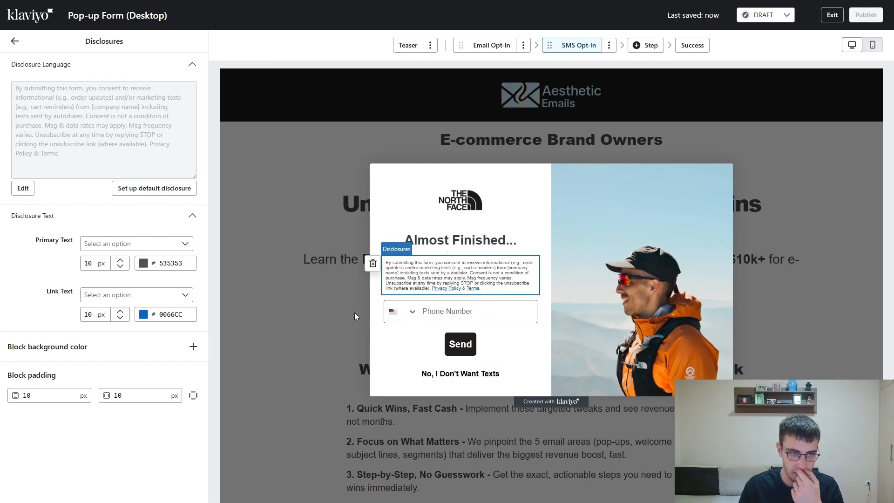
Make the Send button on the SMS Opt-In step full width
click(466, 349)
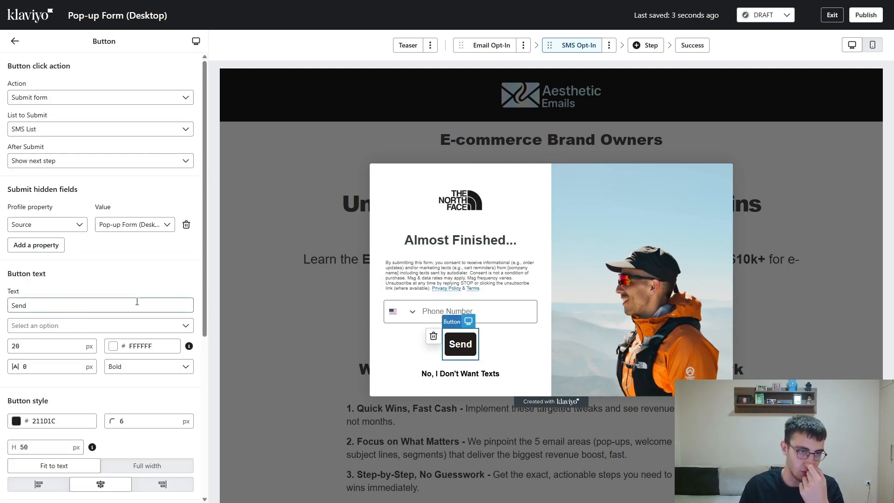
scroll(159, 373, down, 1)
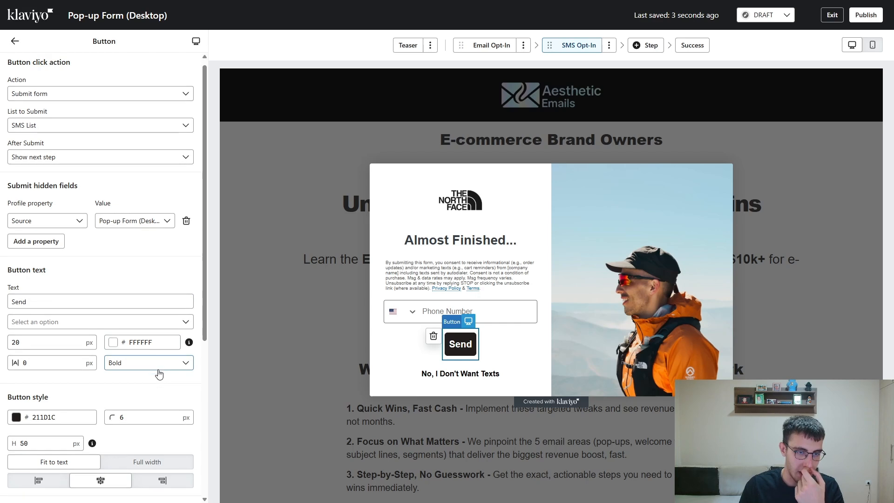
scroll(159, 373, down, 1)
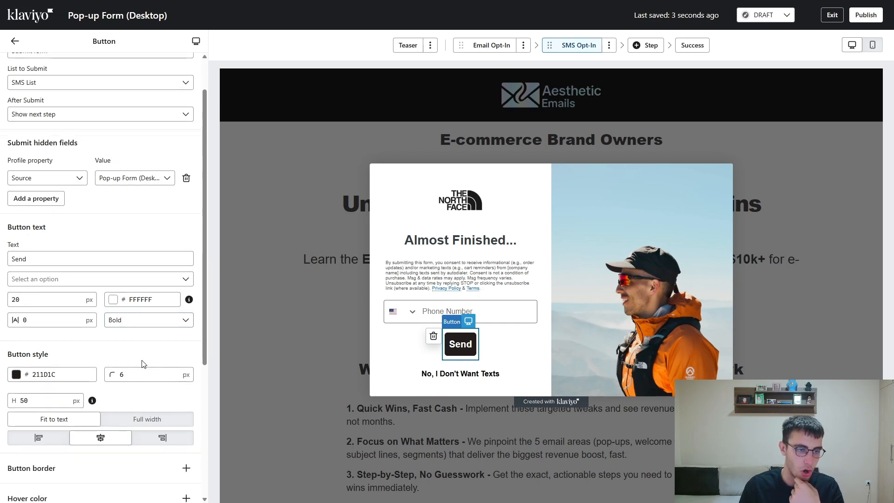
click(152, 419)
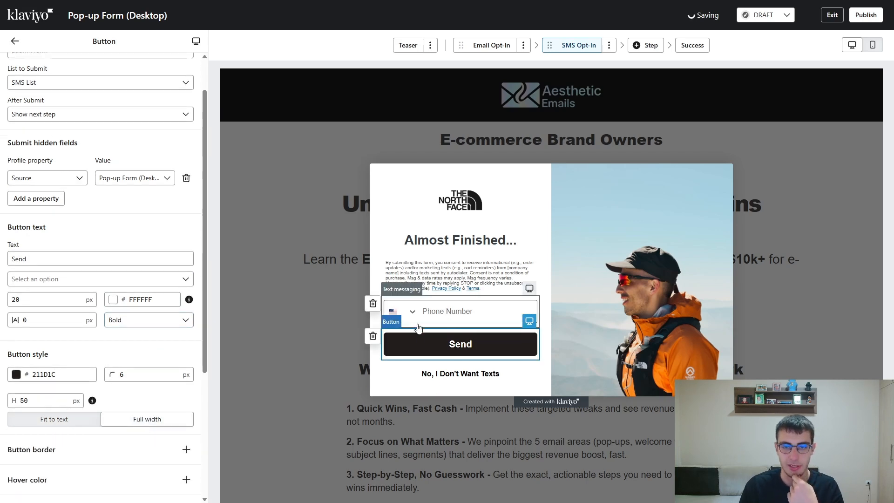
Change the Send button's text to "Claim 10% OFF"
scroll(70, 139, up, 1)
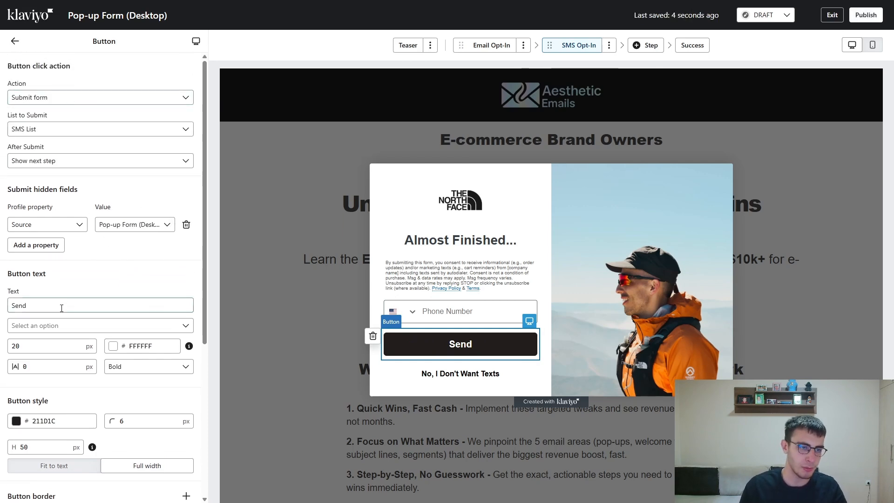
drag(62, 306, 1, 305)
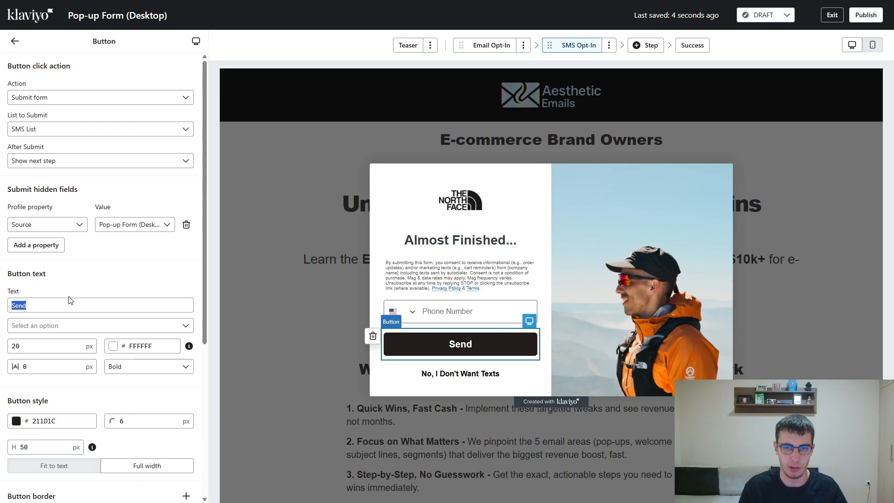
scroll(70, 299, down, 5)
scroll(60, 291, up, 5)
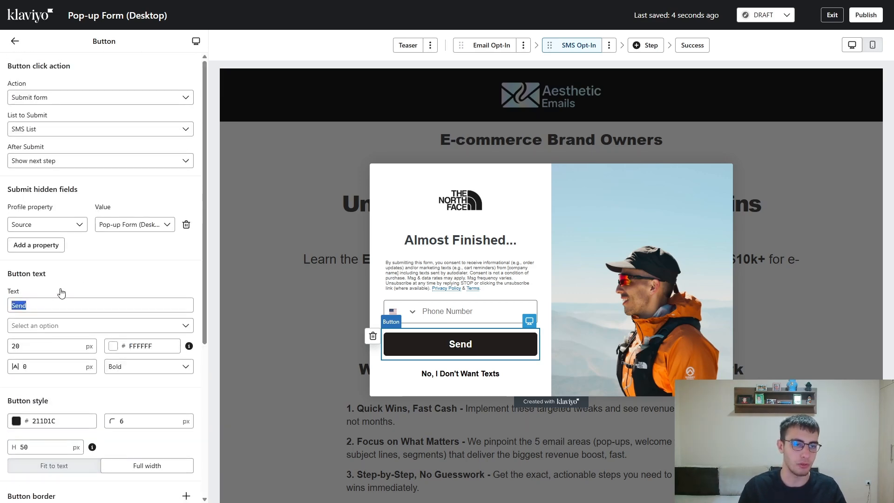
click(70, 303)
drag(70, 303, 1, 310)
text(Claim 10% OFF)
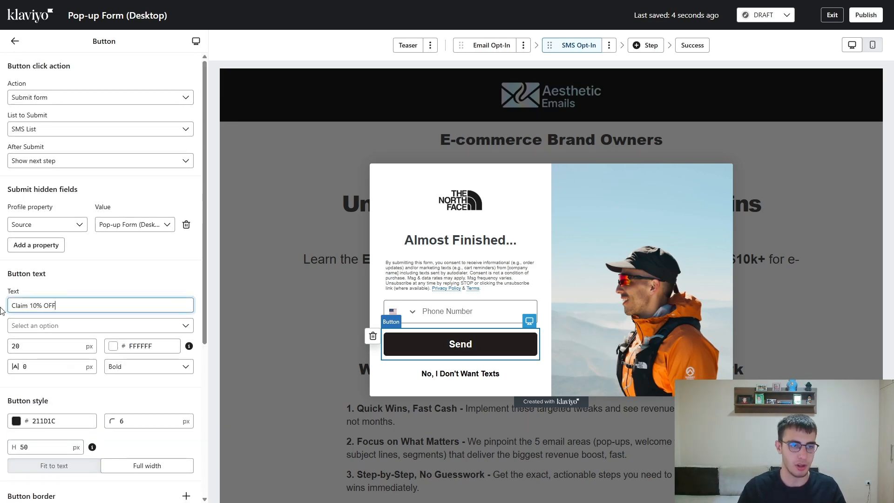
click(159, 276)
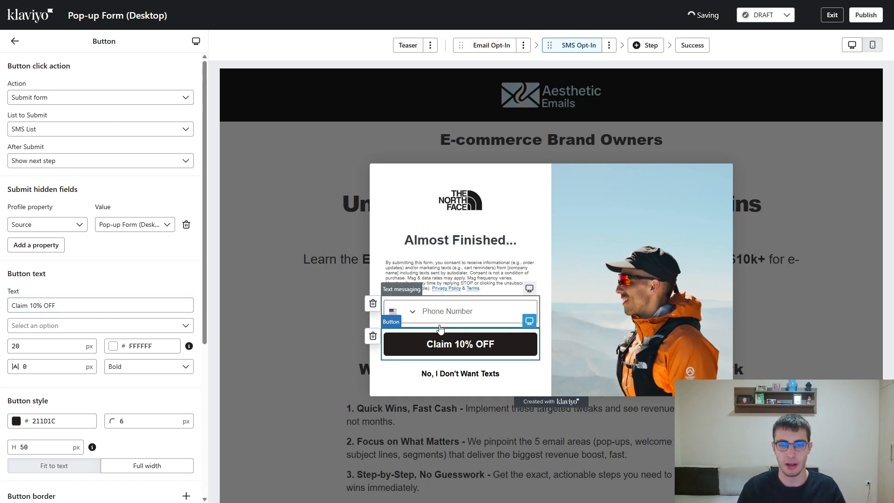
Change the "No, I Don't Want Texts" button's text to "No thanks, I'll pay at full price"
click(468, 372)
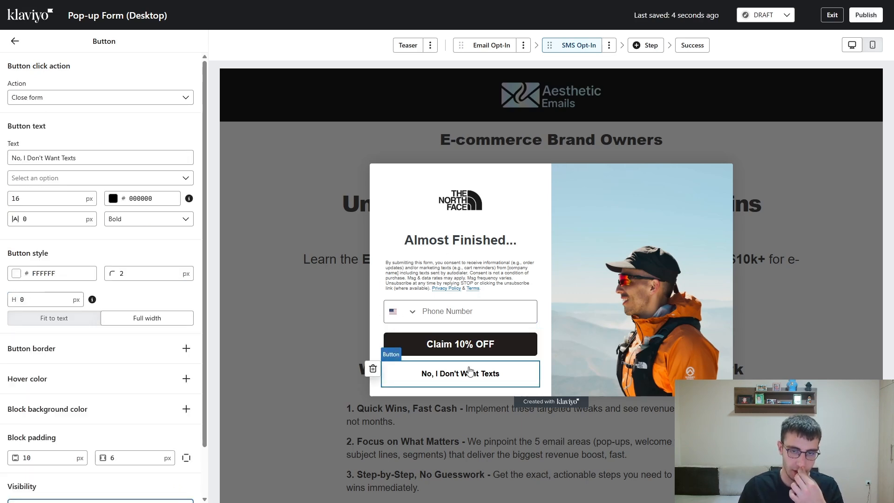
drag(77, 157, 25, 157)
key(BackSpace)
key(BackSpace)
key(BackSpace)
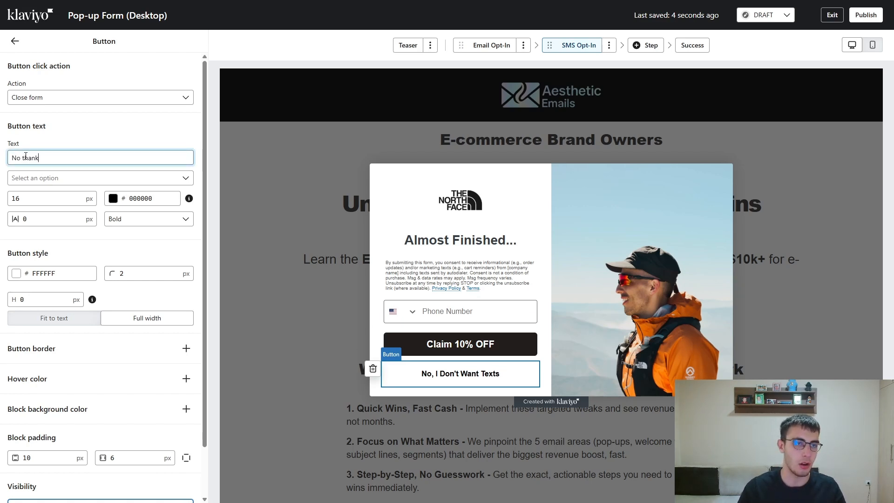
text(thanks, I'll p)
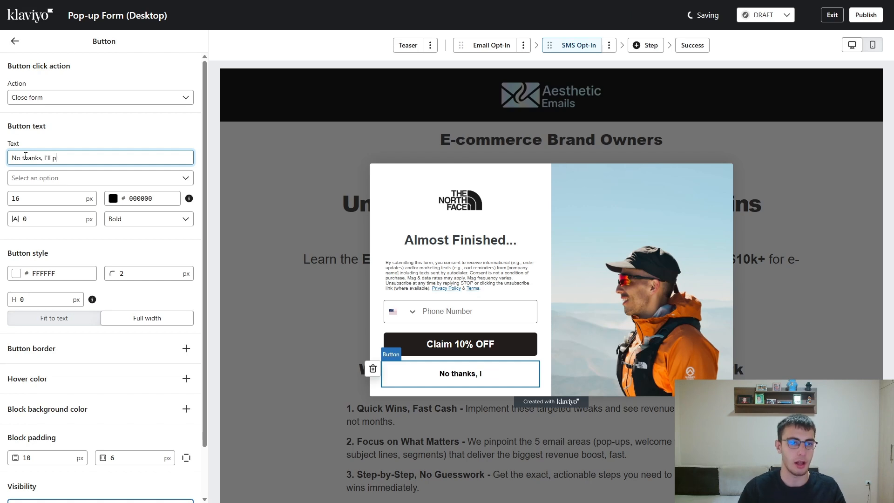
text(ay at full price)
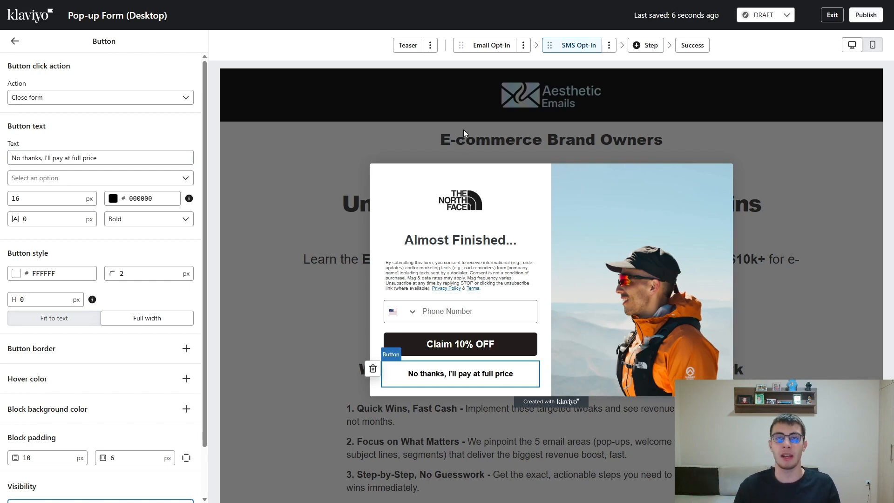
click(486, 45)
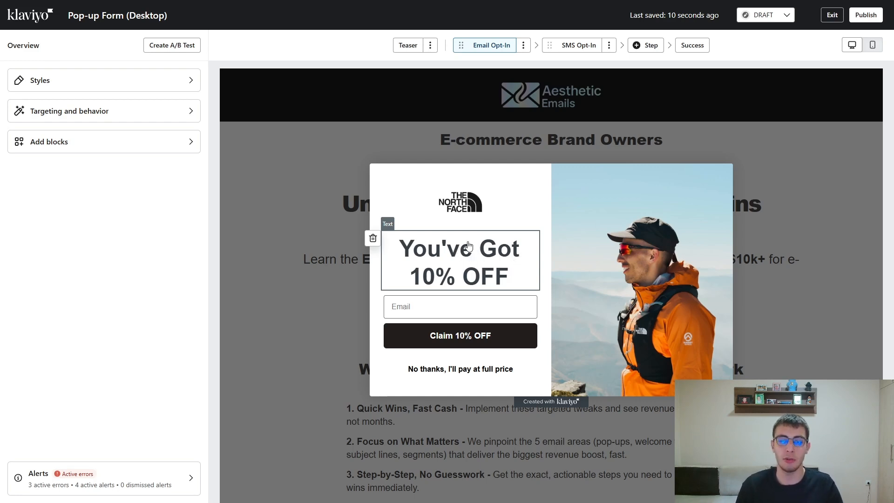
click(459, 258)
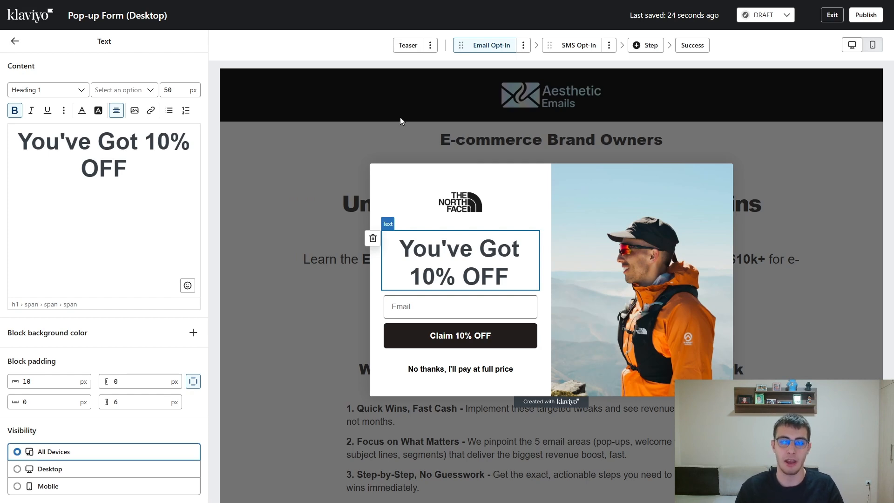
click(14, 41)
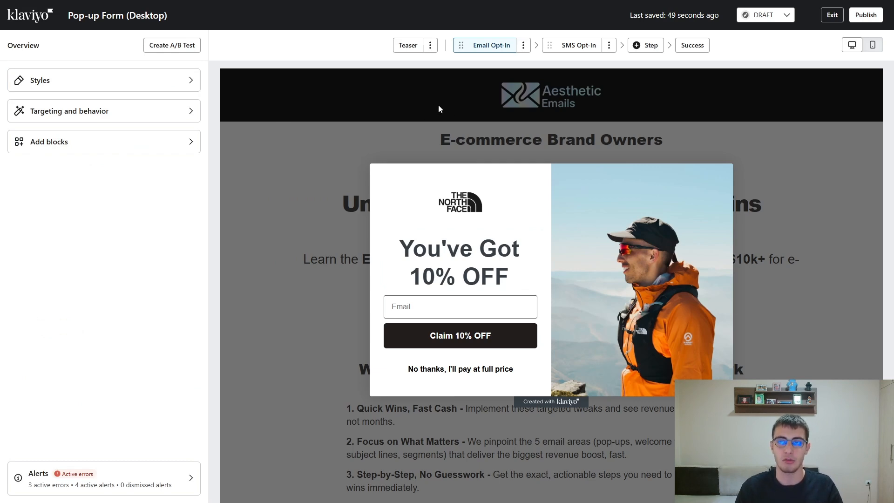
click(651, 45)
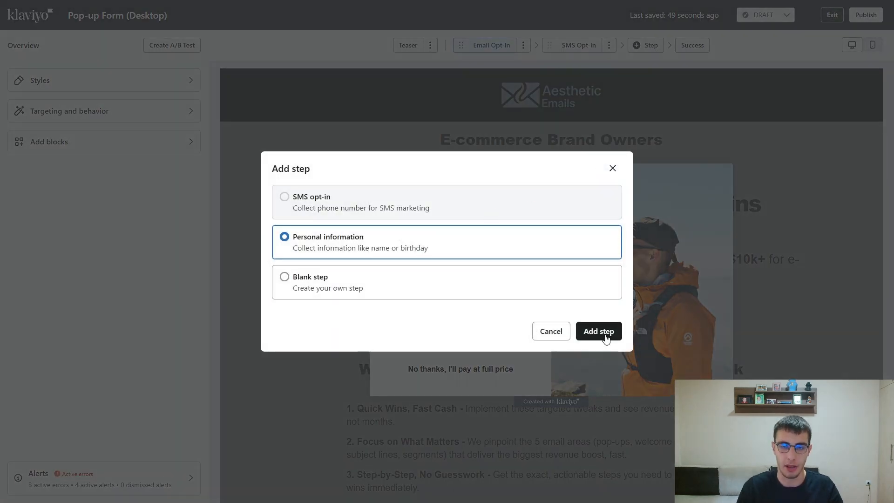
click(612, 169)
Clone the Email Opt-In step under the name "Micro-commit"
click(523, 45)
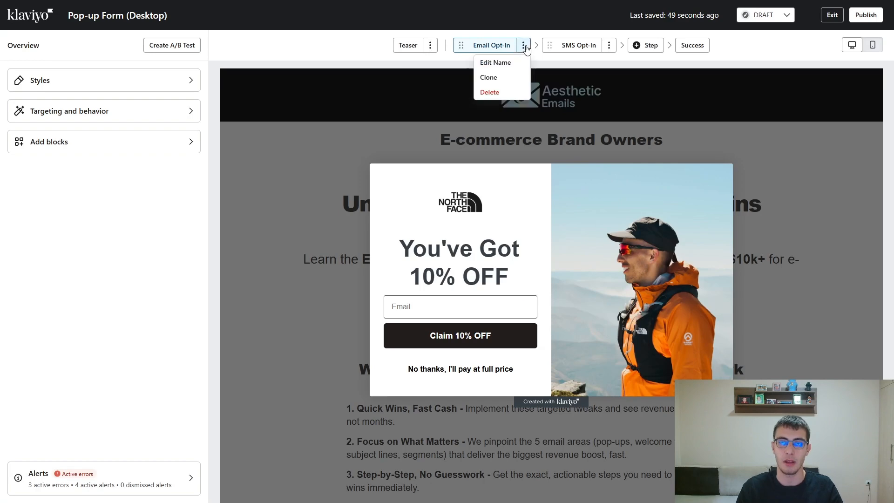
click(503, 78)
click(425, 249)
drag(425, 249, 269, 256)
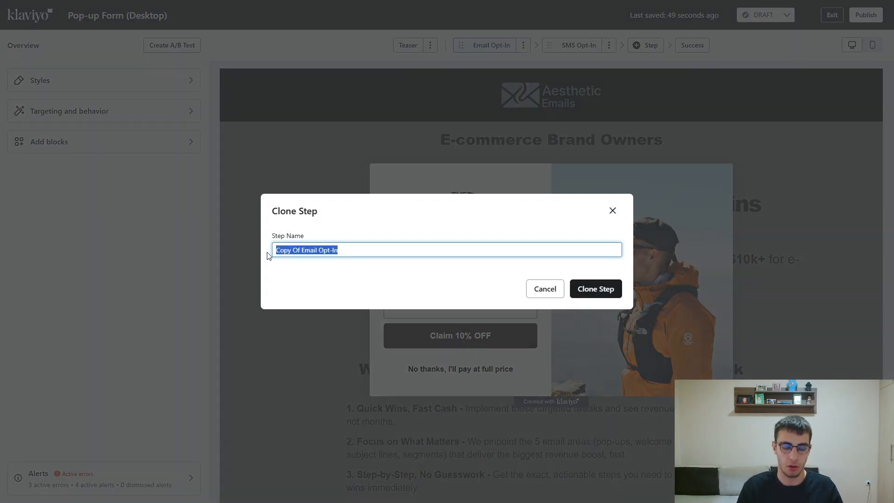
text(Micro-commit)
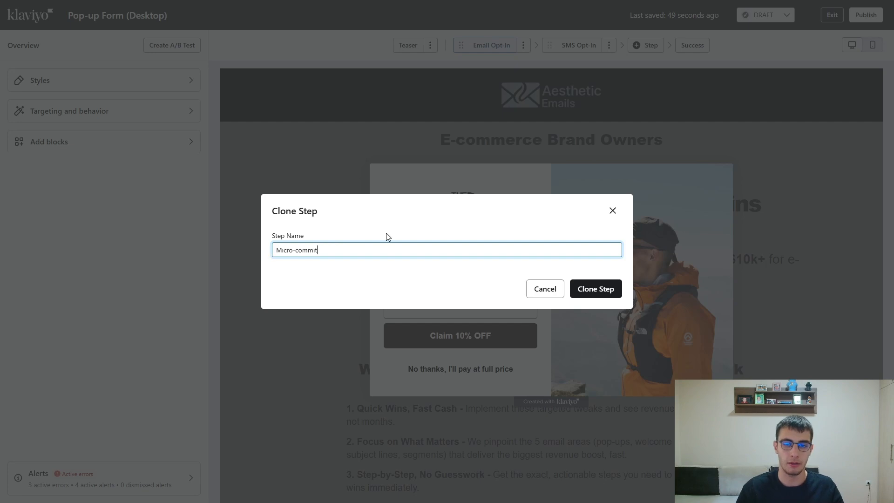
click(612, 290)
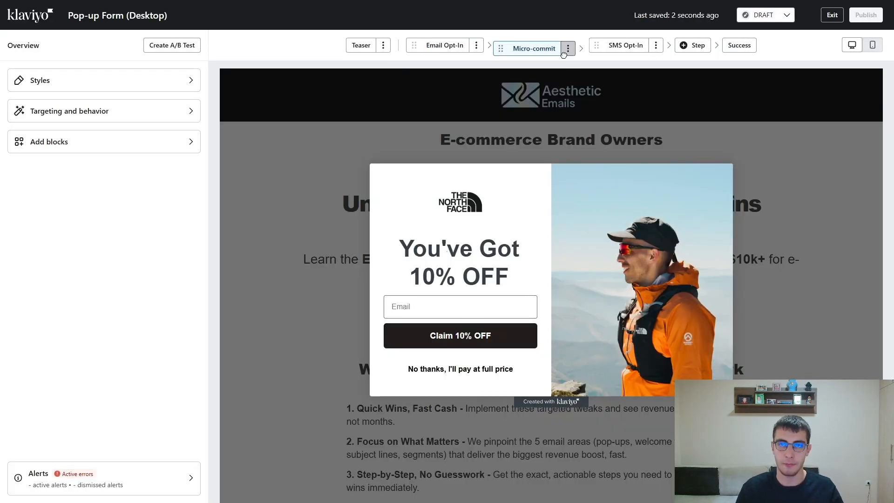
Move the Micro-commit step ahead of Email Opt-In in the form's step order and show it for editing
drag(503, 46, 433, 46)
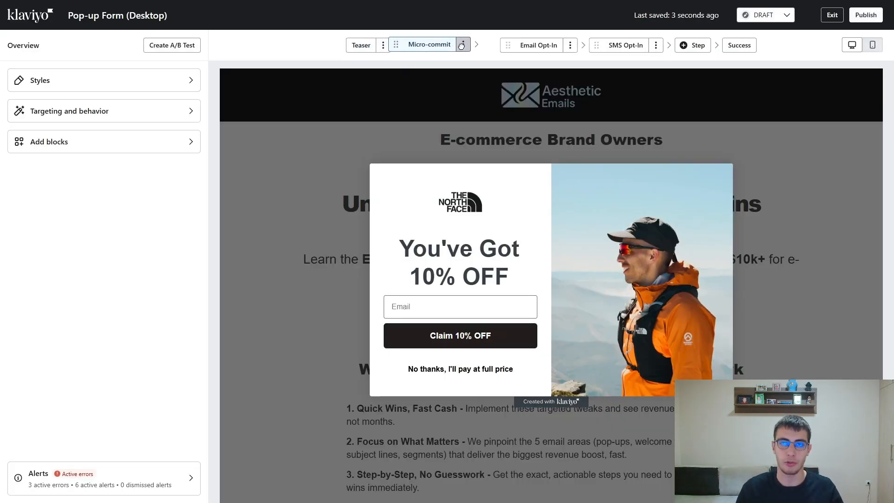
click(539, 49)
click(446, 52)
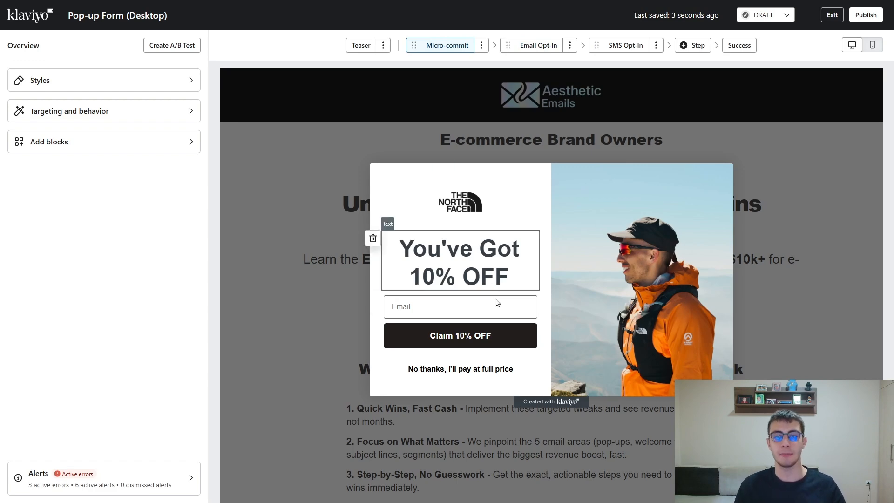
Delete the email input from the Micro-commit step
click(425, 306)
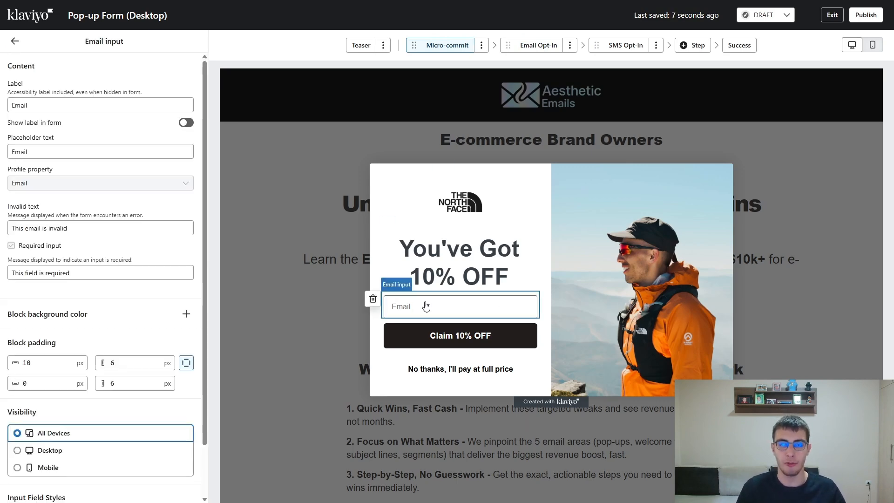
click(373, 298)
click(593, 277)
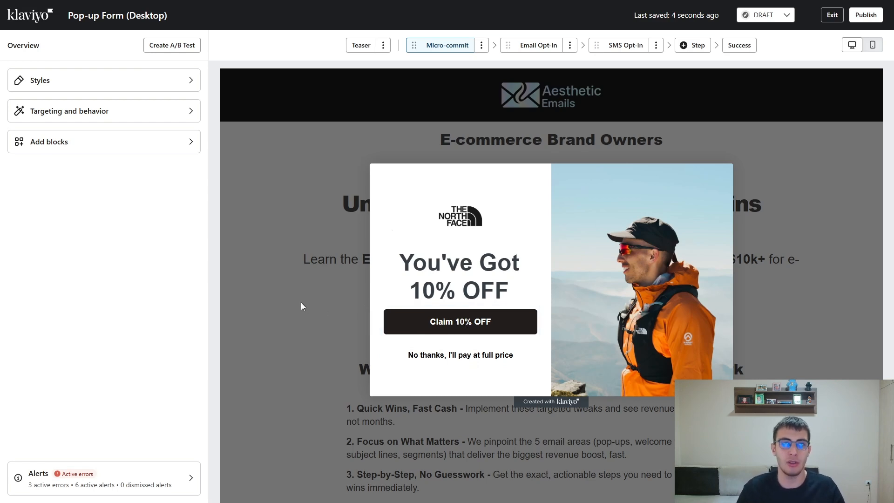
Compare the Micro-commit step's content with the Email Opt-In step
click(535, 44)
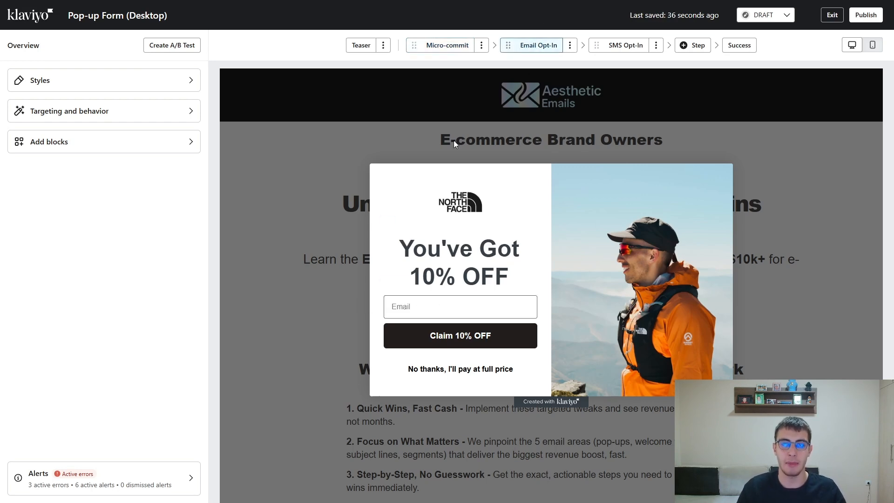
click(440, 45)
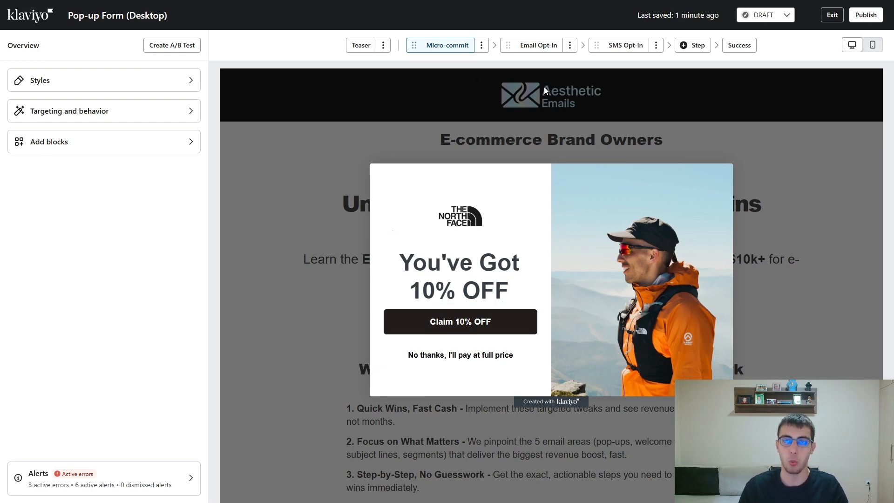
click(536, 43)
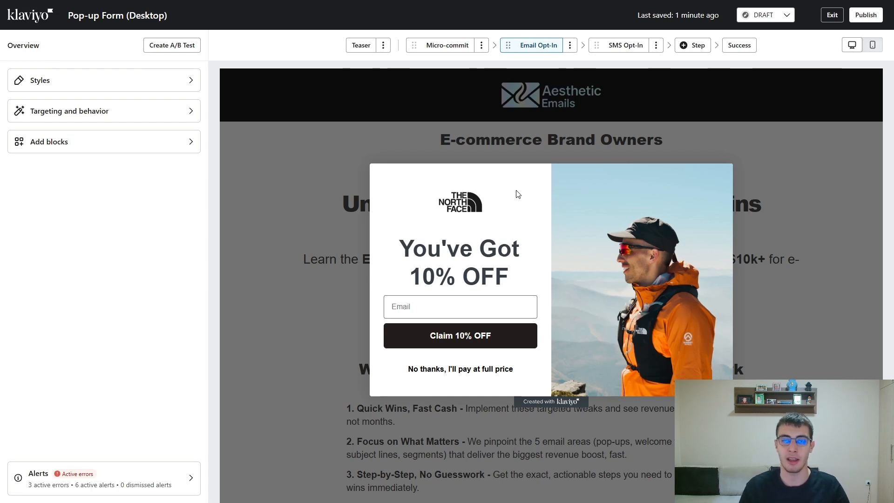
click(446, 45)
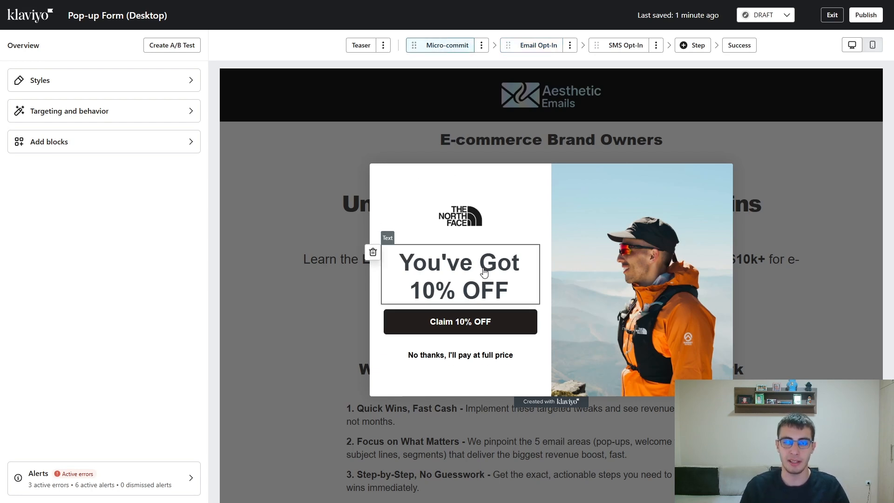
click(536, 45)
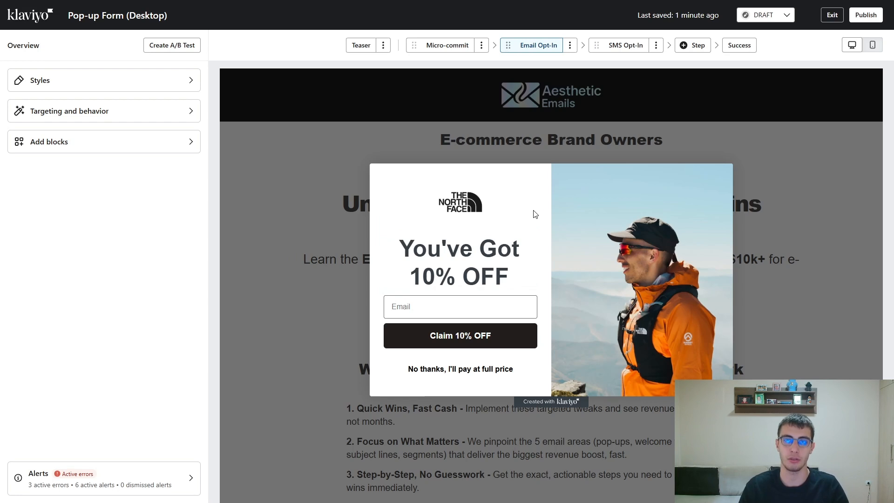
click(448, 51)
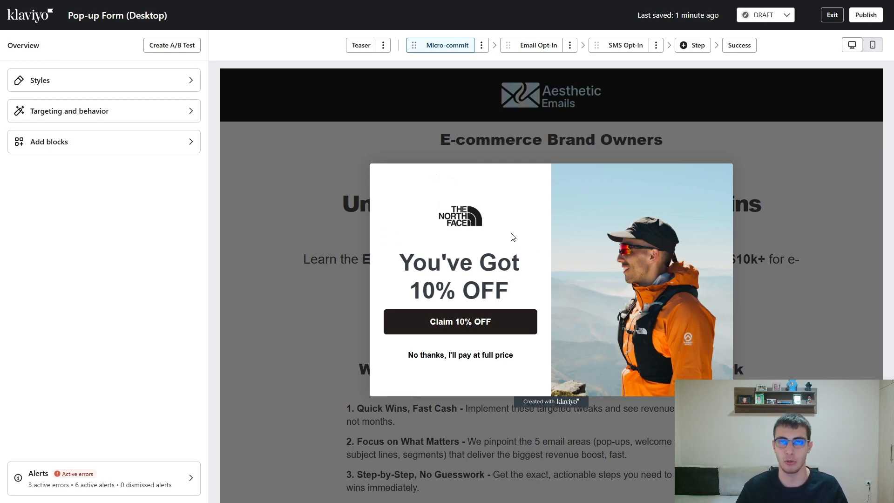
Try "Claim 10% OFF" as the Micro-commit step's heading, and remove the word "Claim" again
click(521, 271)
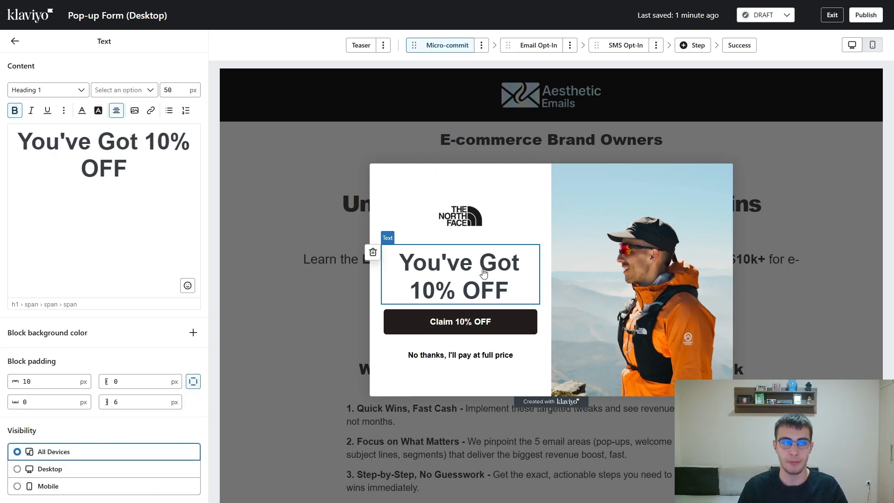
drag(129, 170, 31, 142)
click(144, 141)
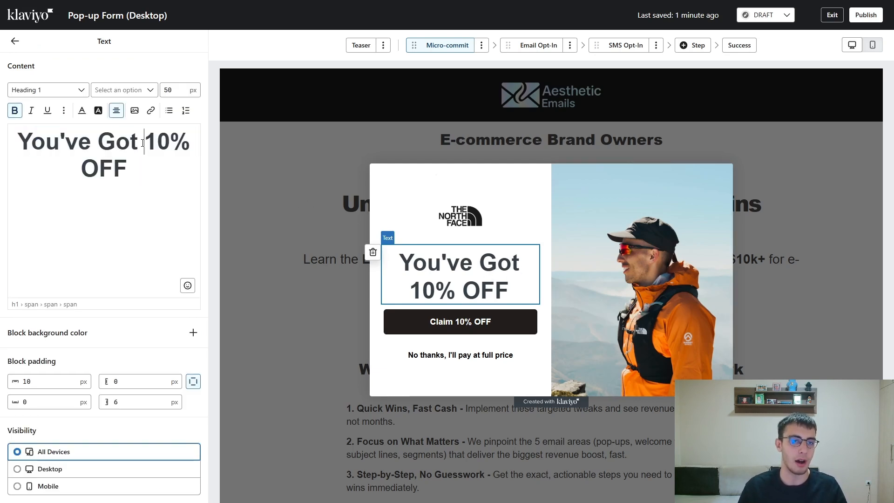
drag(140, 141, 16, 138)
text(Claim)
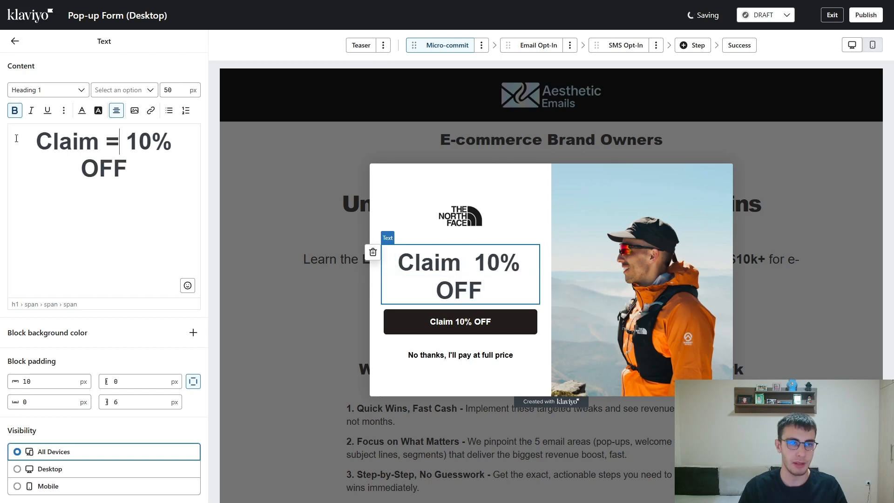
key(BackSpace)
key(BackSpace)
key(BackSpace)
key(BackSpace)
key(BackSpace)
key(BackSpace)
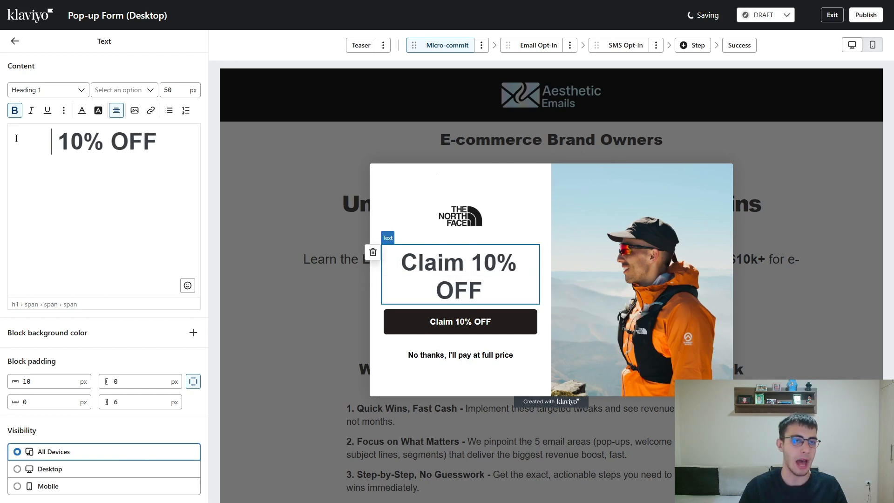
Try "Unlock" in front of "10% OFF" in the Micro-commit heading, and restore the wording "You've Got 10% OFF"
text(Unclo)
key(BackSpace)
key(BackSpace)
key(BackSpace)
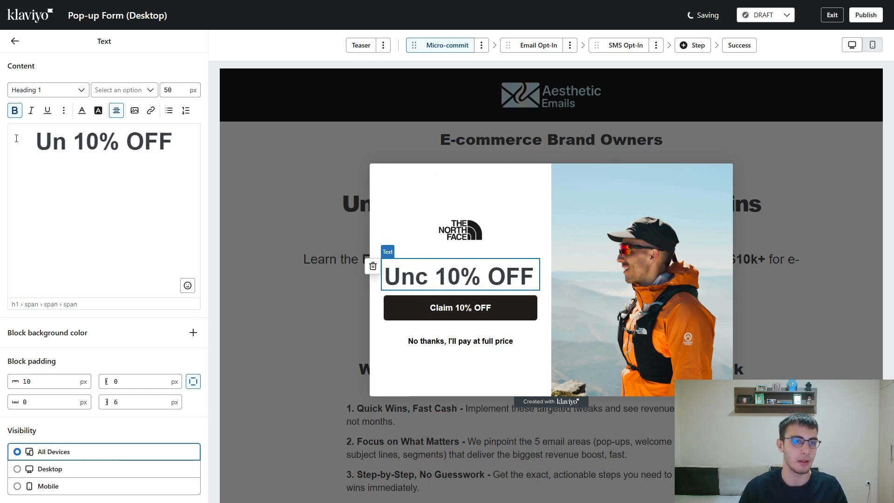
text(lock)
key(BackSpace)
key(BackSpace)
key(BackSpace)
key(BackSpace)
key(BackSpace)
key(BackSpace)
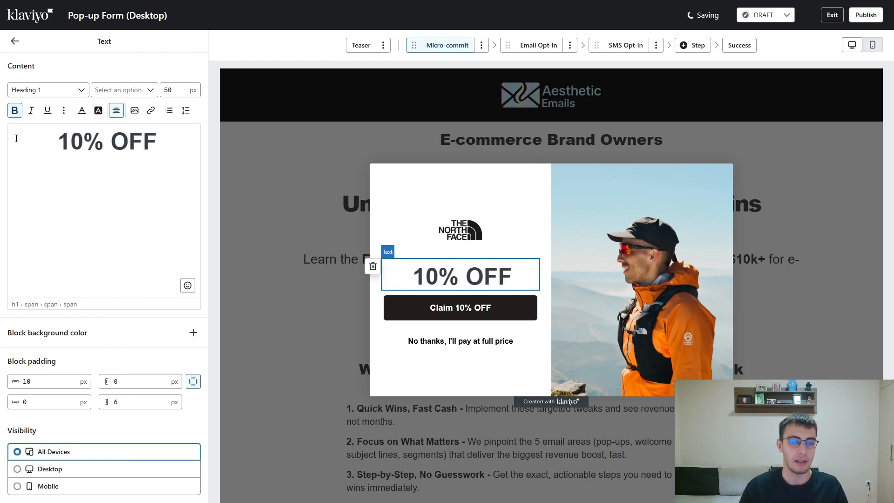
text(You've Got)
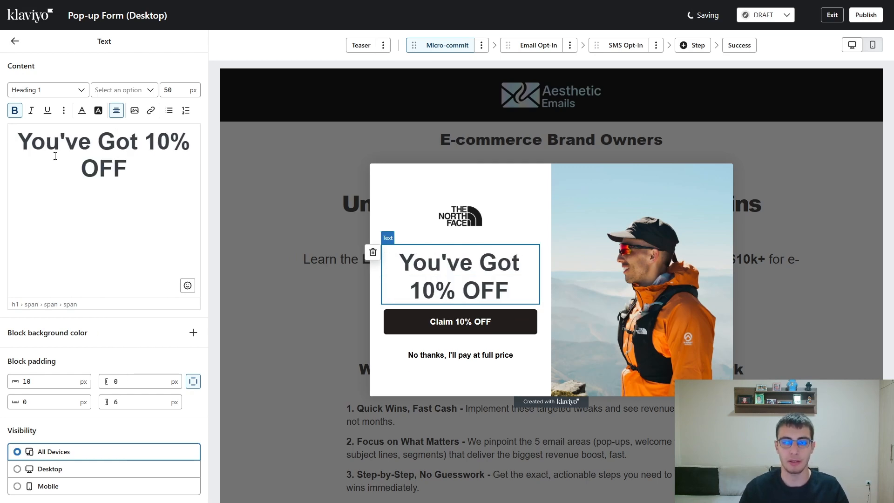
click(77, 209)
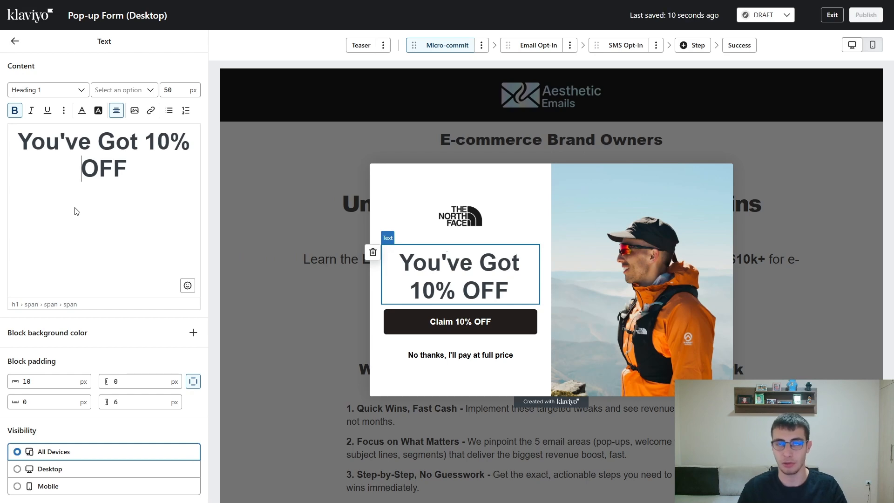
click(460, 321)
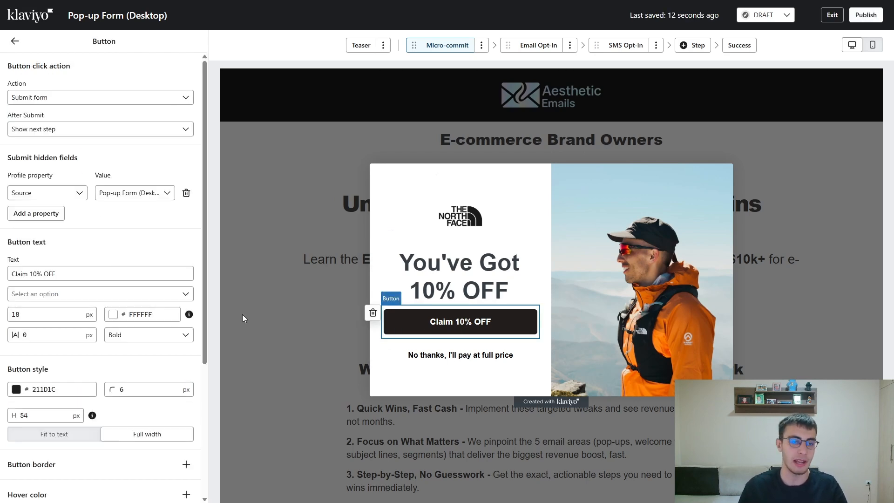
click(39, 273)
drag(22, 274, 5, 277)
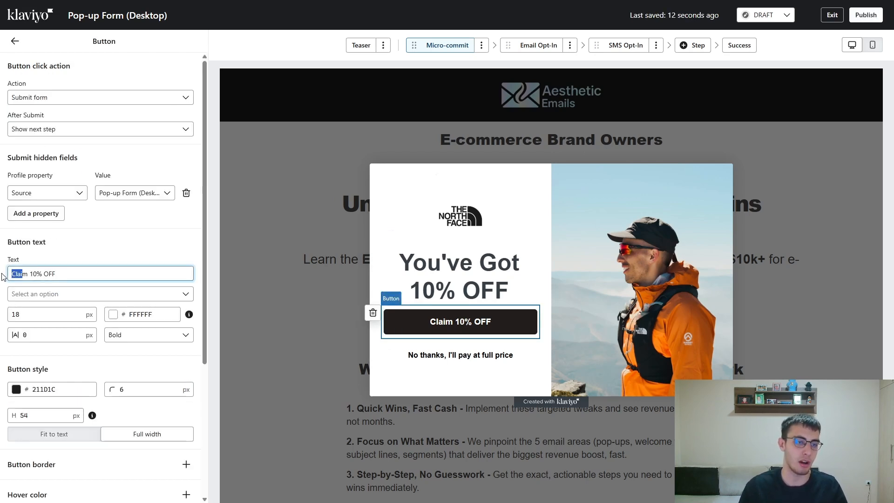
click(27, 273)
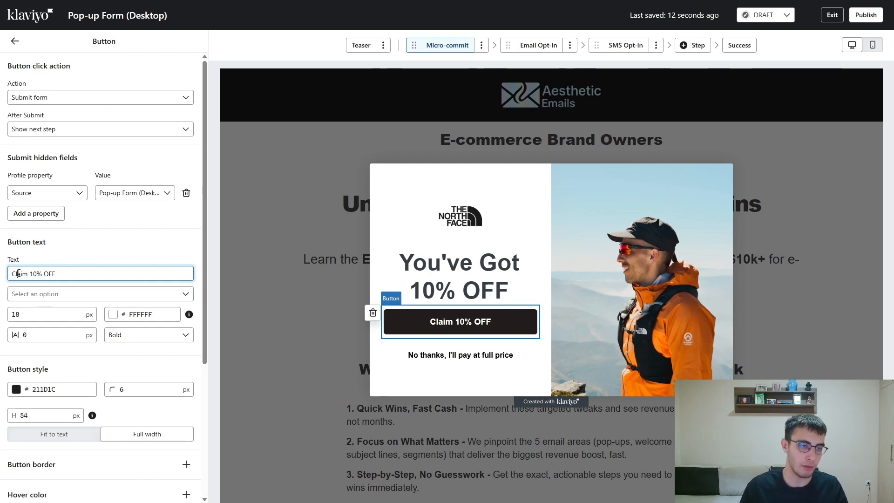
double_click(18, 274)
click(77, 254)
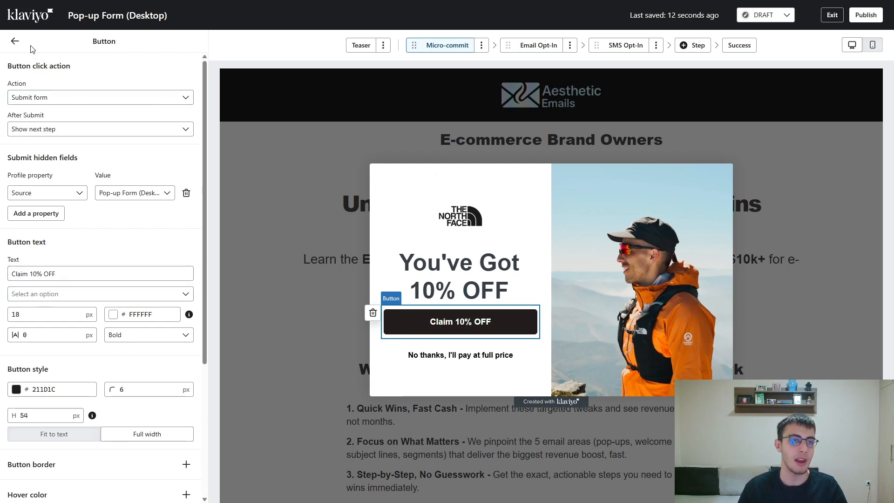
Set the form's display timing to appear after a time delay of 6 seconds
click(14, 41)
click(99, 117)
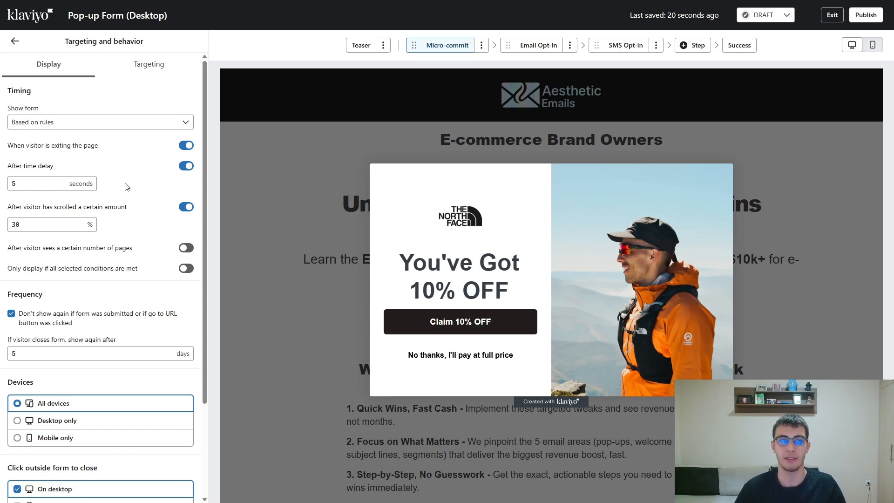
click(53, 183)
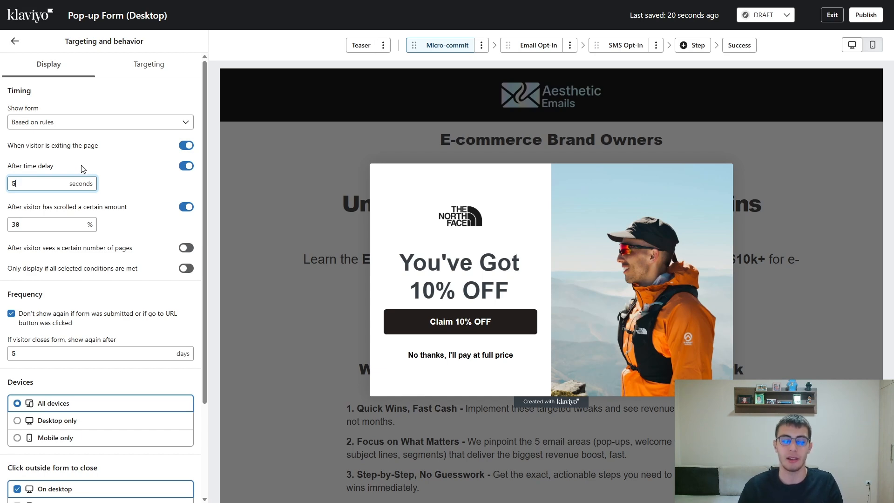
drag(55, 184, 2, 189)
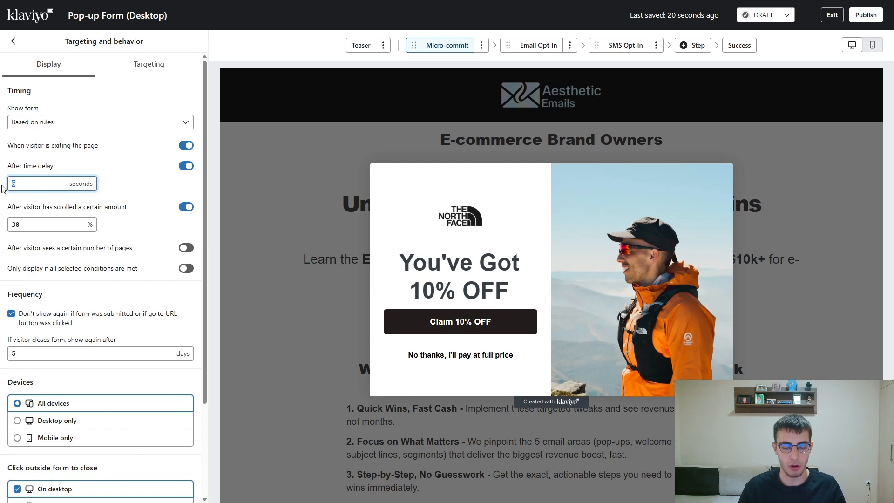
text(4)
drag(85, 184, 1, 190)
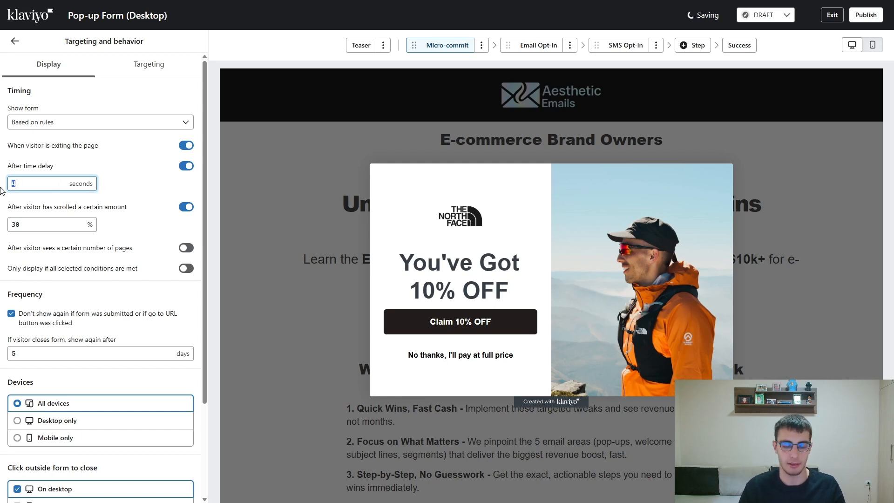
text(6)
Set the form to show after the visitor has scrolled 60% of the page
click(30, 224)
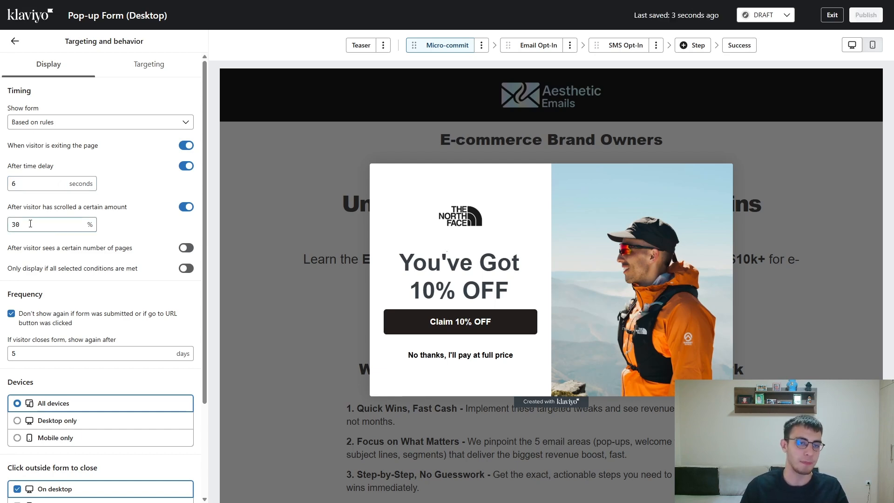
drag(30, 224, 5, 227)
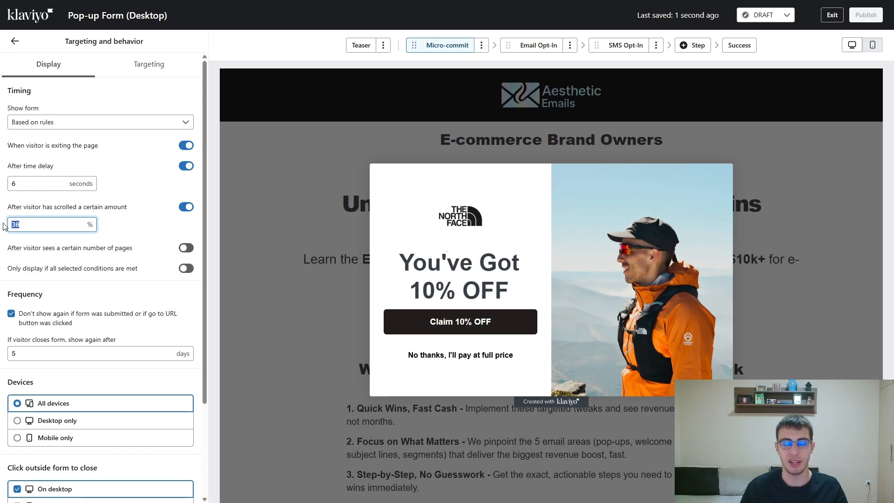
text(60)
click(148, 222)
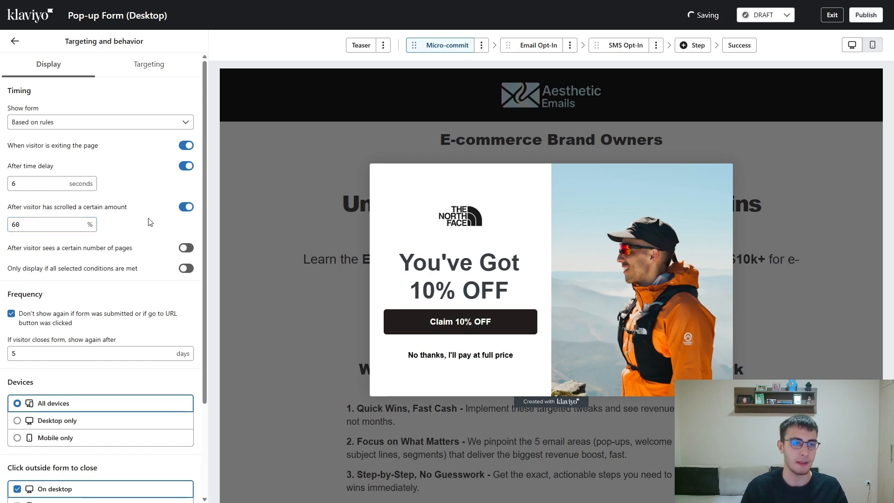
Restrict the form's display to desktop devices only
scroll(138, 227, down, 3)
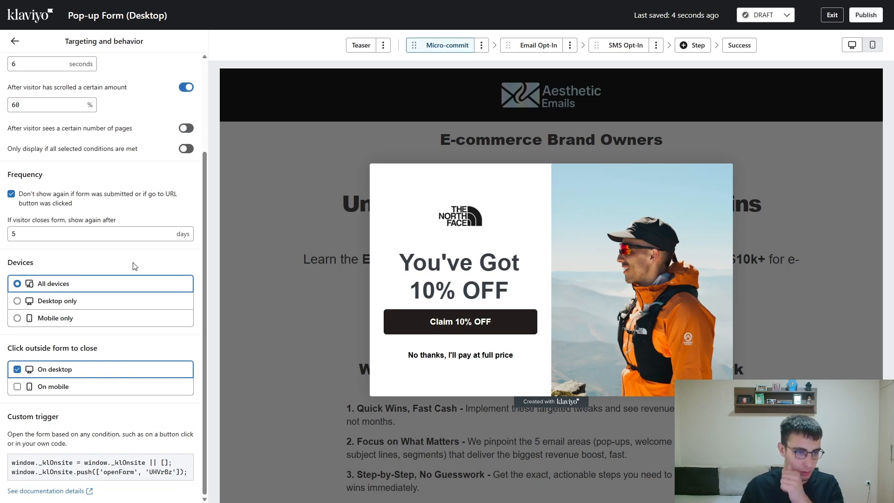
click(78, 302)
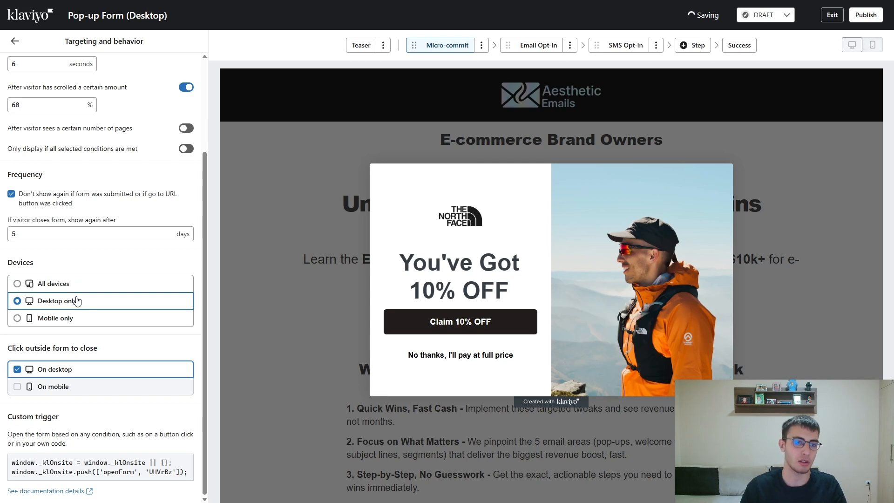
scroll(93, 298, up, 3)
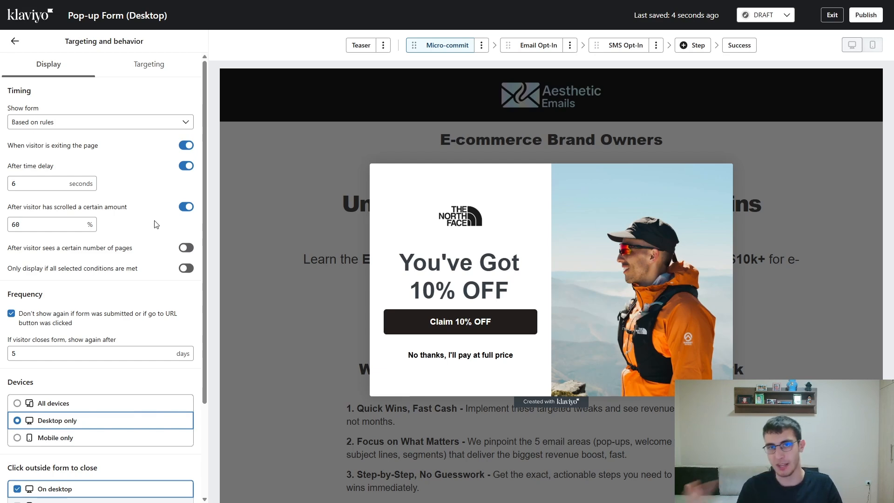
drag(168, 16, 72, 15)
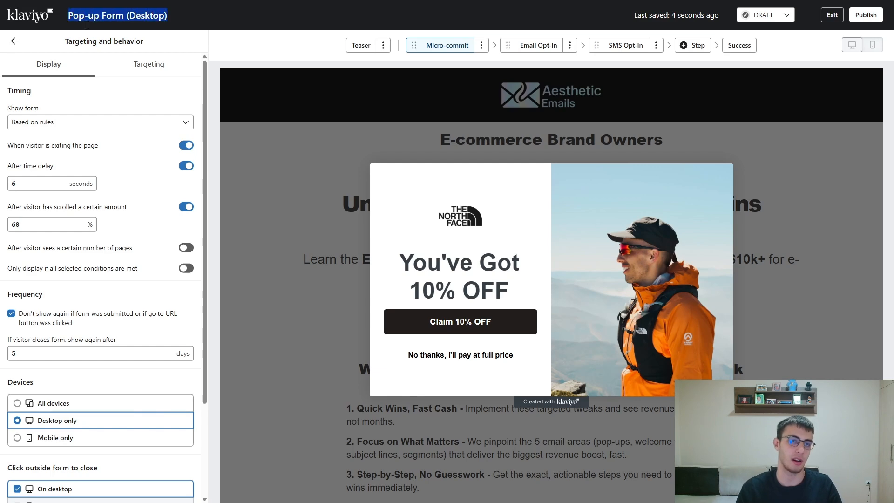
click(149, 87)
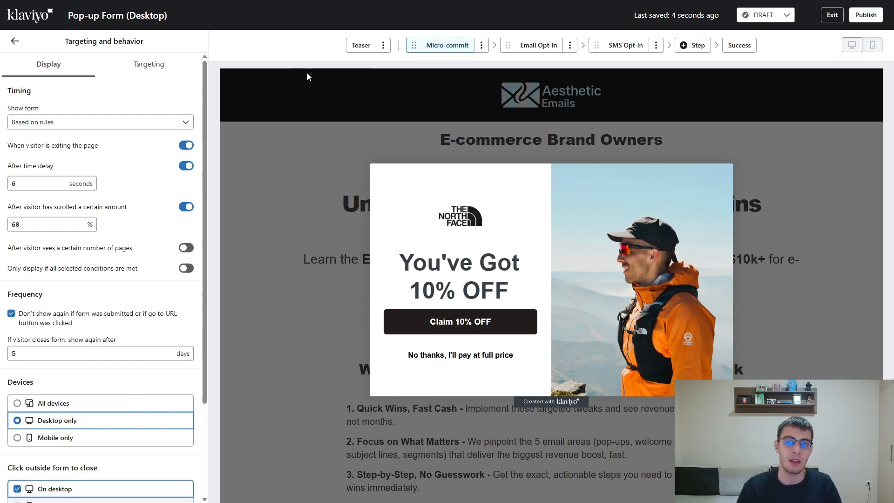
Replace the teaser's text with "Claim 10% OFF" and return to the Micro-commit step
click(362, 45)
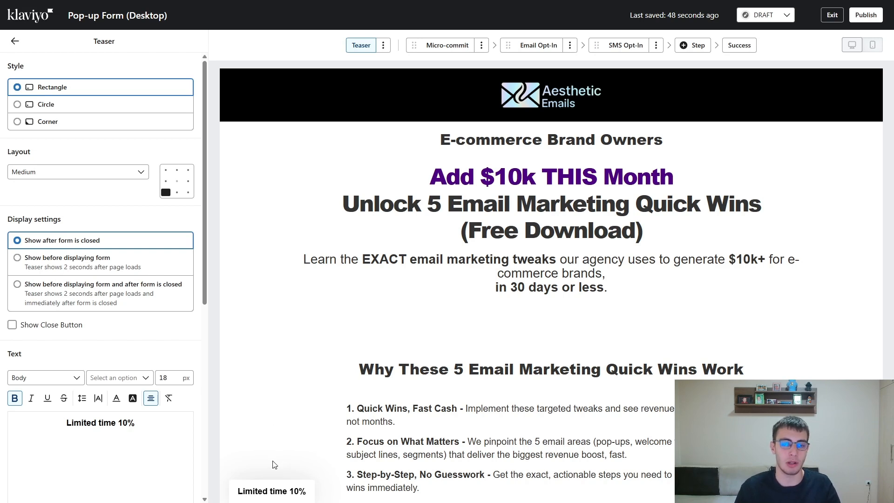
drag(139, 423, 53, 420)
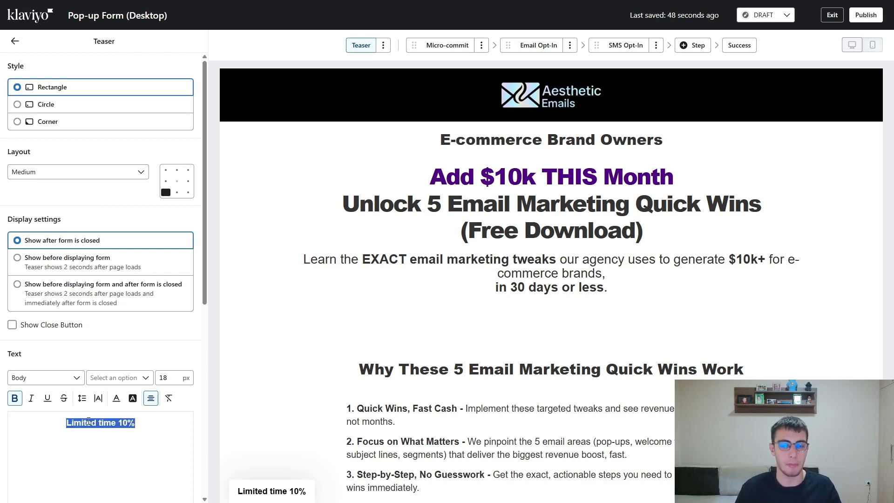
text(Cla)
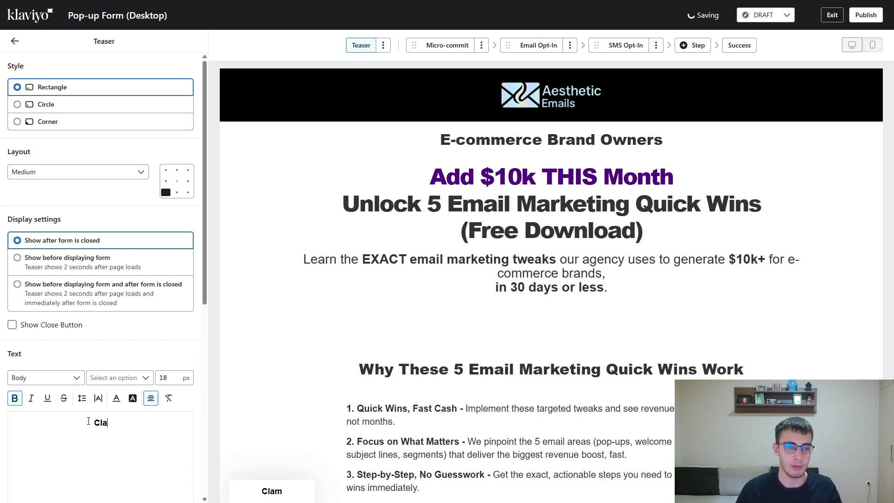
text(im 10% OFF)
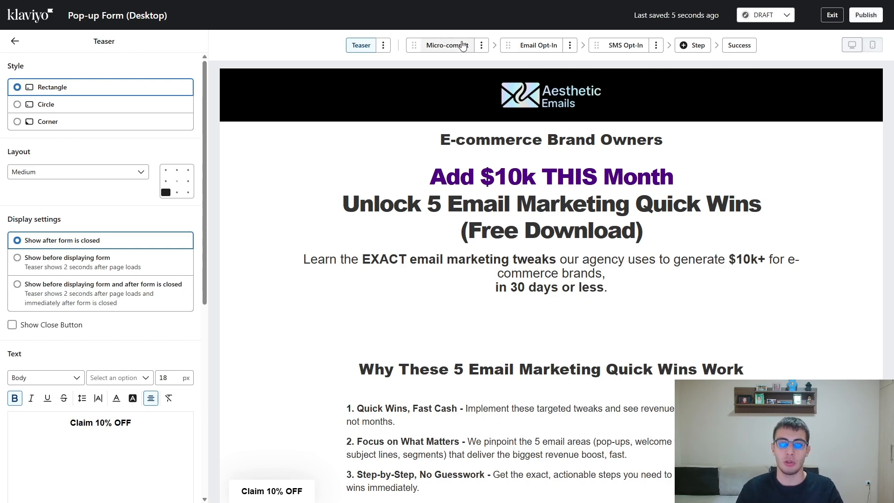
click(447, 46)
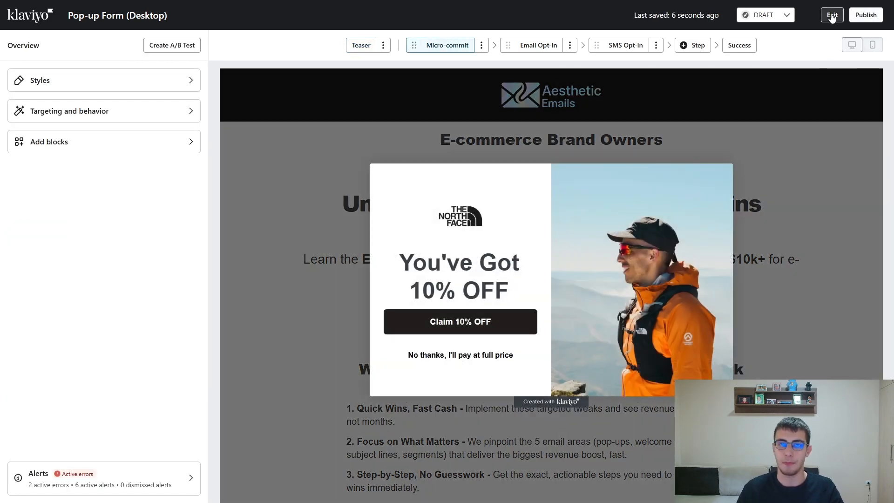
Exit the form editor and clone the desktop popup within this account as "Pop-up Form (Mobile)"
click(832, 15)
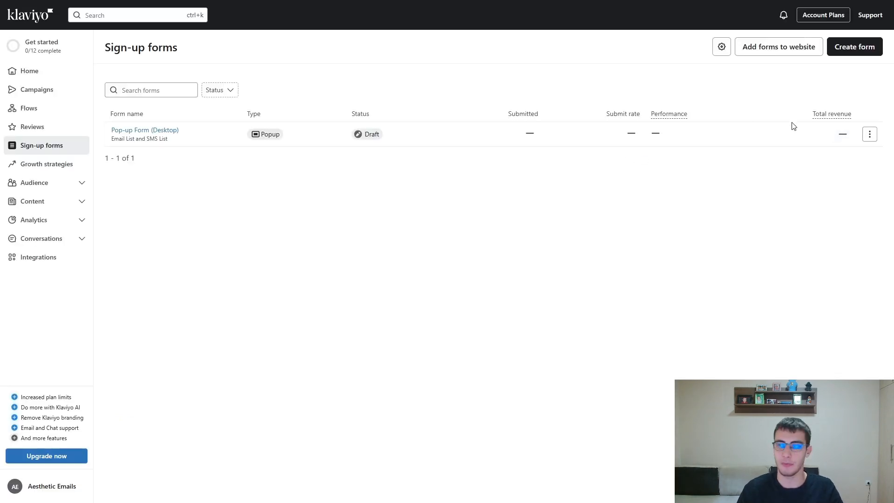
click(870, 134)
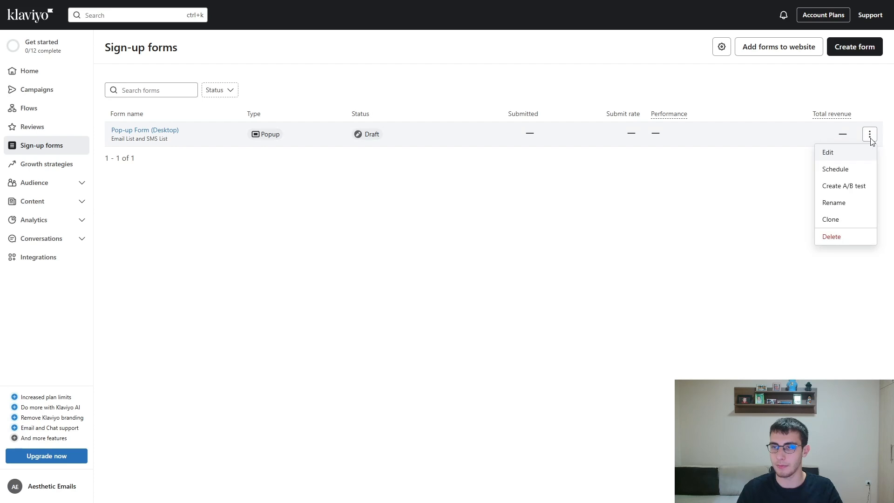
click(845, 225)
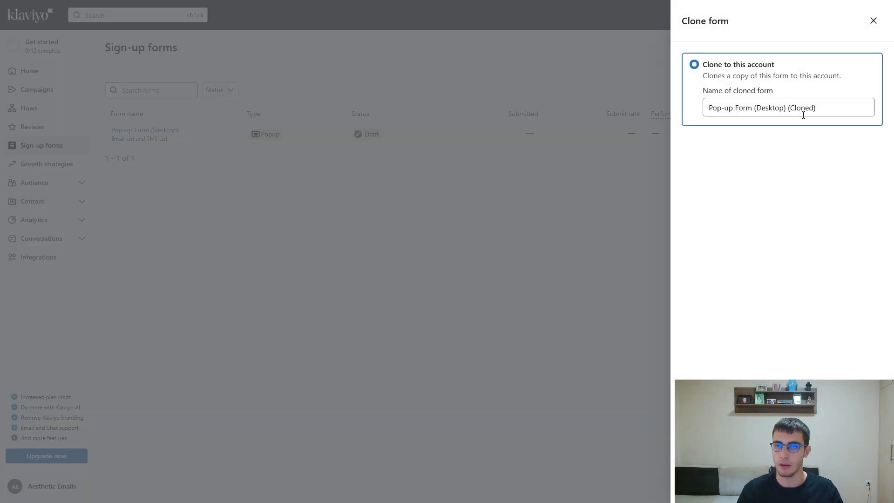
drag(825, 108, 757, 107)
text(Mobile)
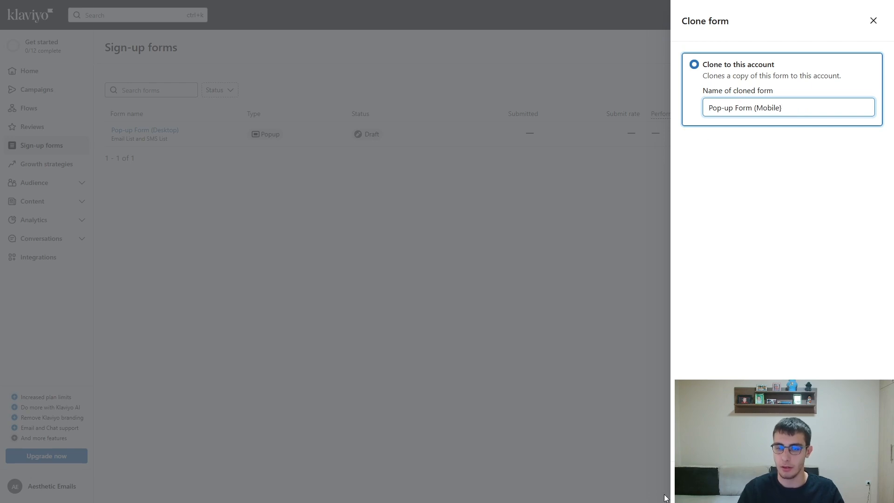
click(703, 482)
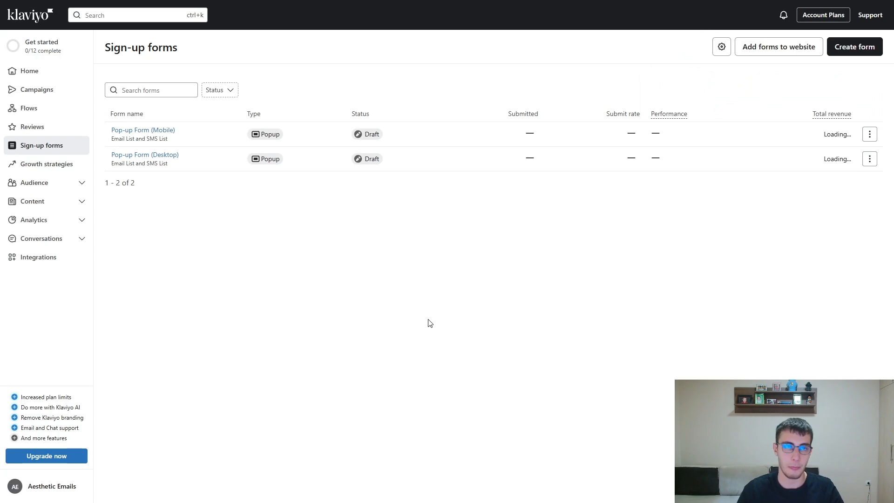
Open Pop-up Form (Mobile) for editing and restrict its display to mobile devices only
click(144, 134)
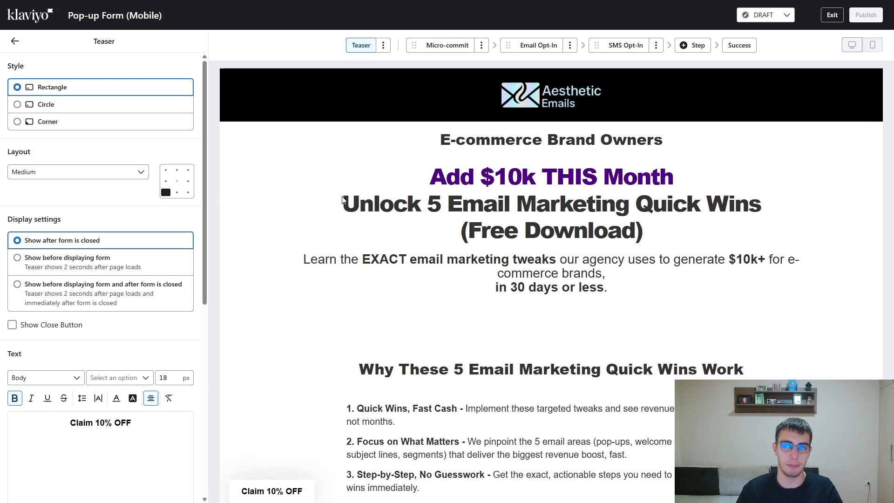
click(424, 49)
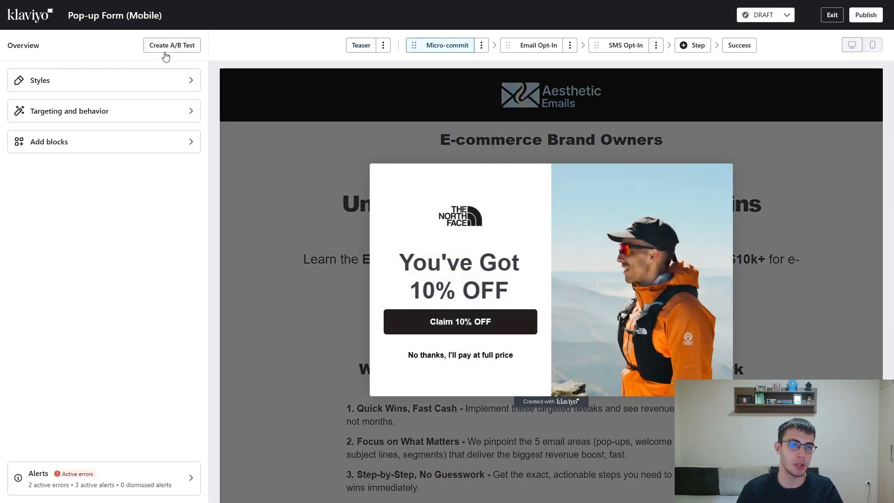
click(103, 115)
scroll(144, 191, down, 3)
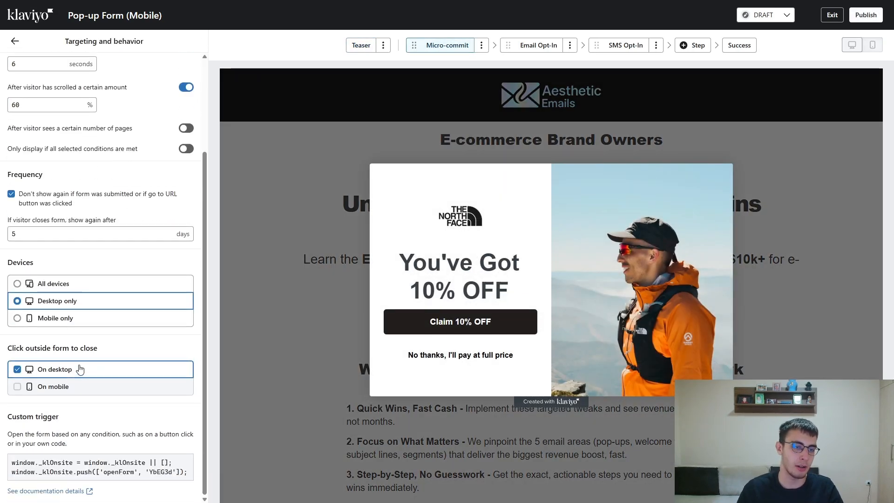
click(65, 318)
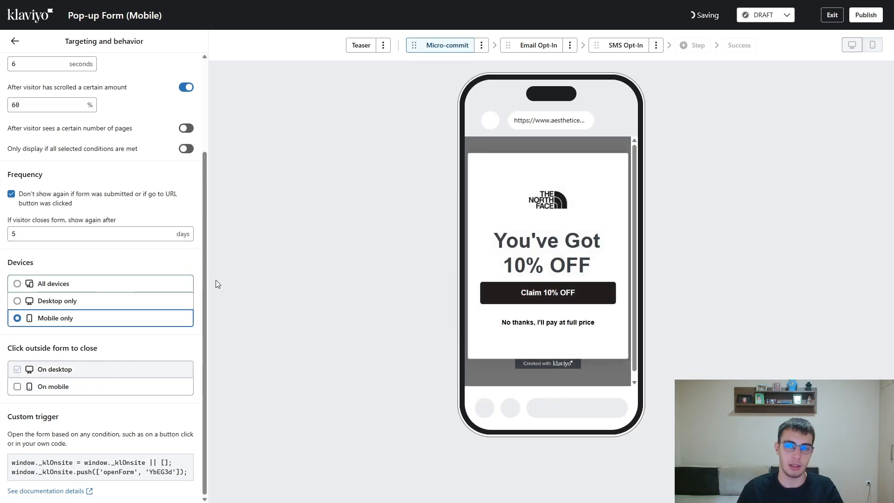
Change the text of the Subscribe via SMS button in the SMS Opt-In step to "Claim 10% off"
click(530, 45)
click(625, 45)
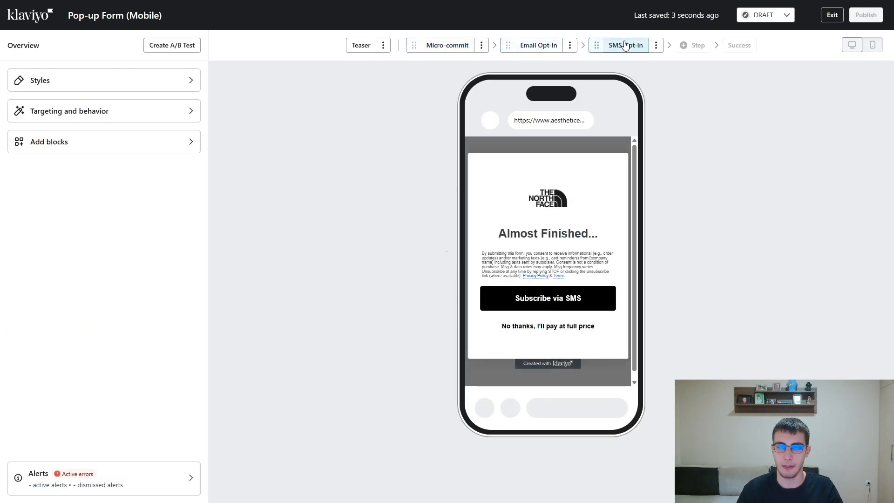
click(588, 293)
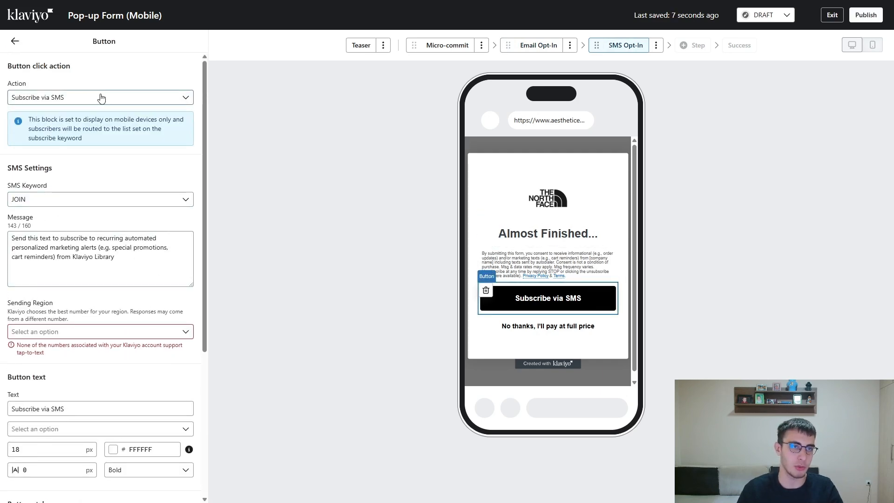
click(71, 200)
click(72, 199)
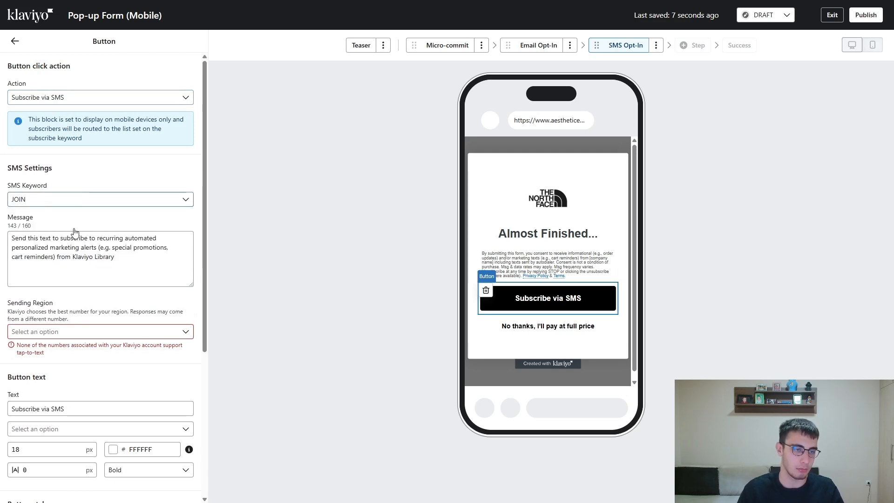
scroll(75, 224, down, 4)
drag(80, 222, 5, 230)
text(im 10%)
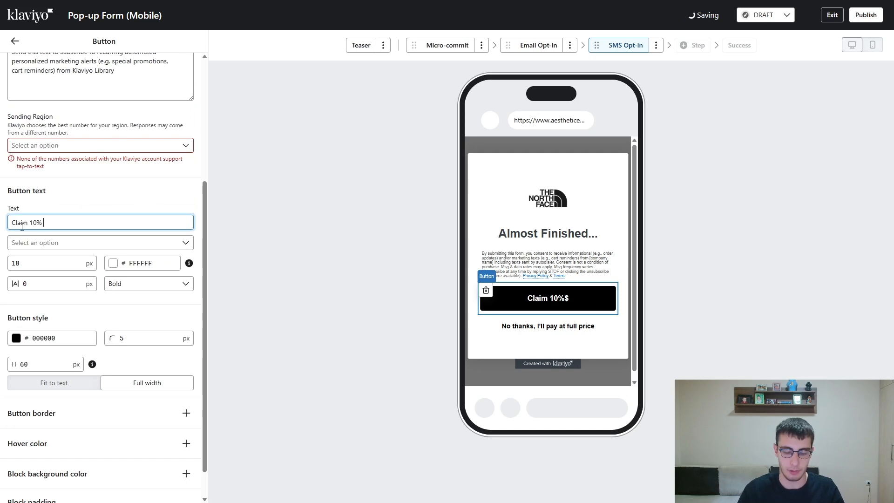
text( off)
click(773, 51)
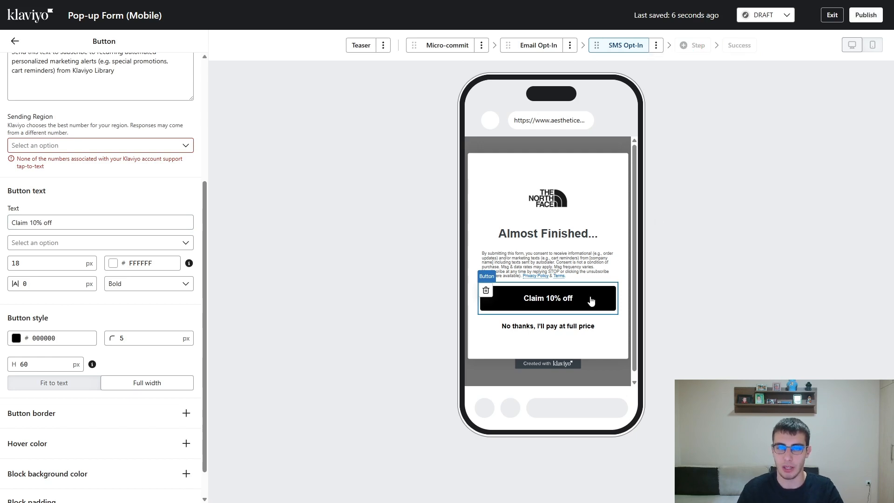
Check the click actions available for the SMS Opt-In button and keep Subscribe via SMS selected
scroll(92, 183, up, 4)
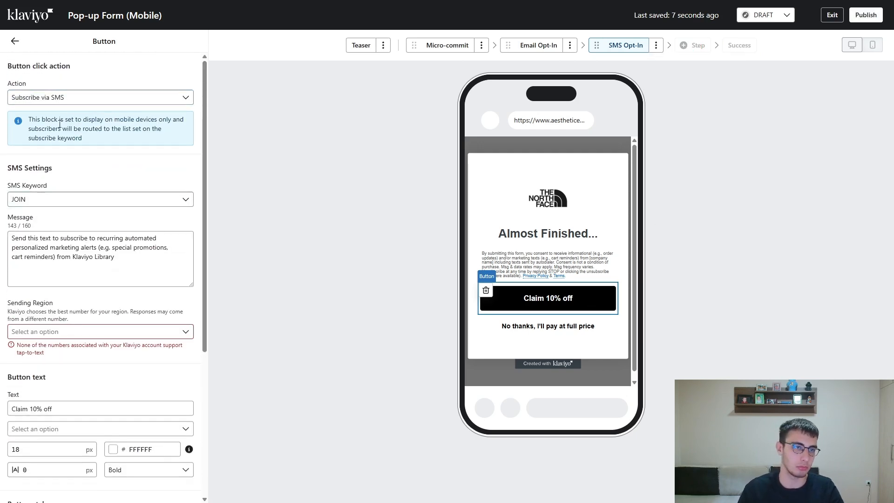
click(54, 99)
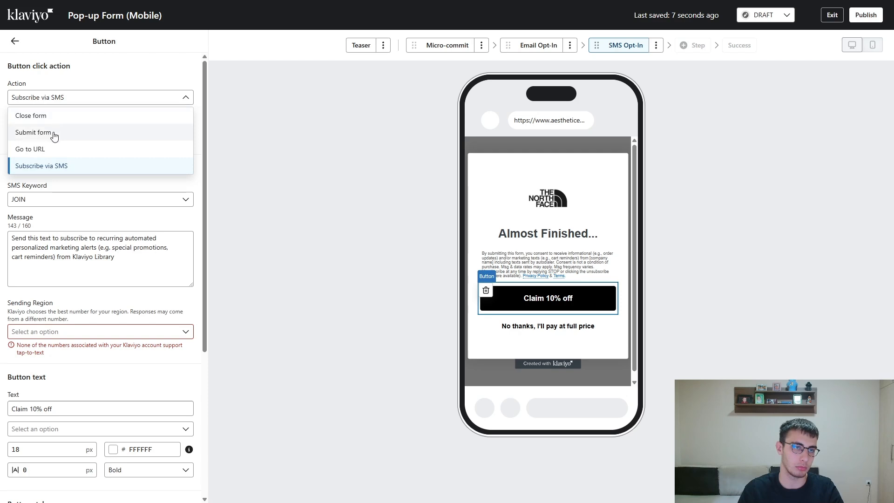
click(58, 169)
Review the Email Opt-In button's settings and the mobile form's display rules, and exit to the sign-up forms list
click(541, 45)
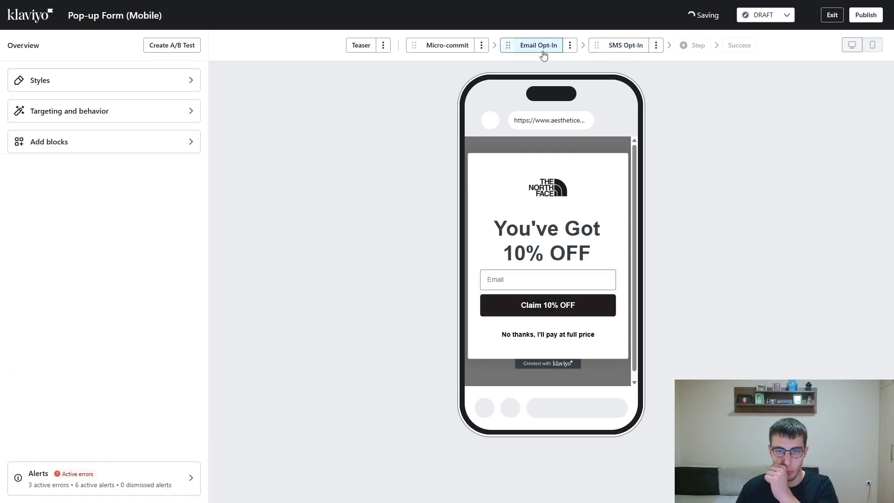
click(585, 317)
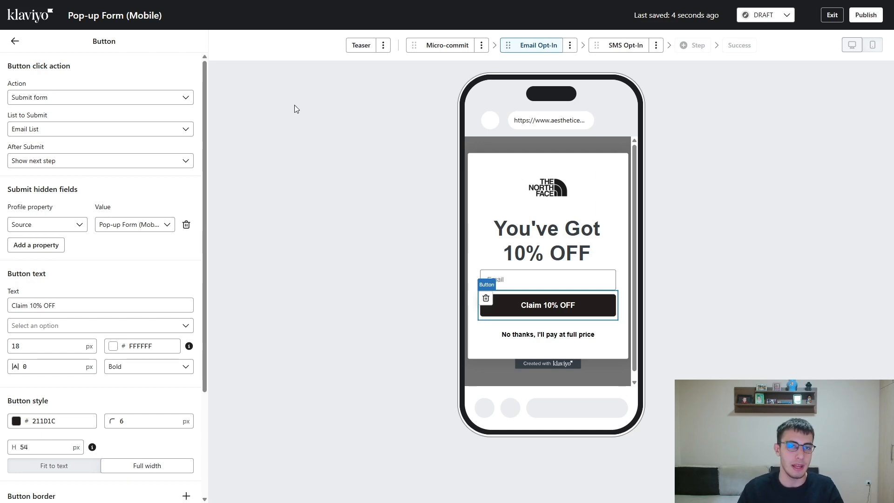
click(15, 41)
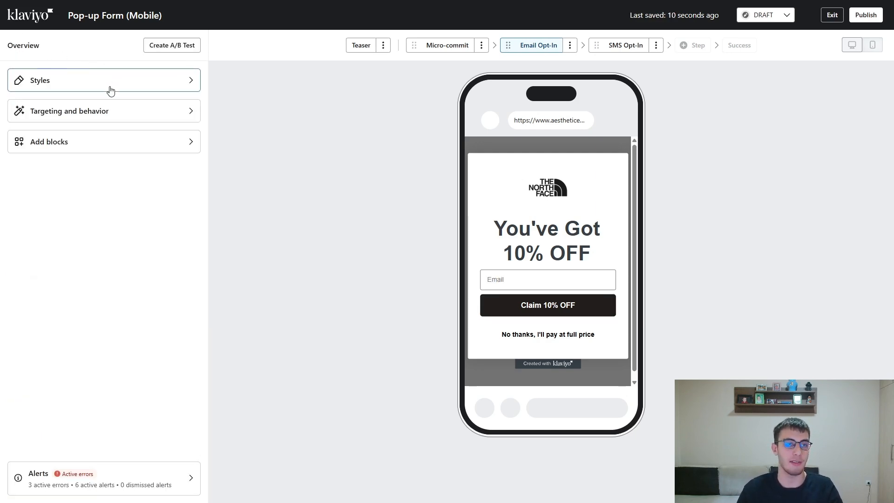
click(113, 111)
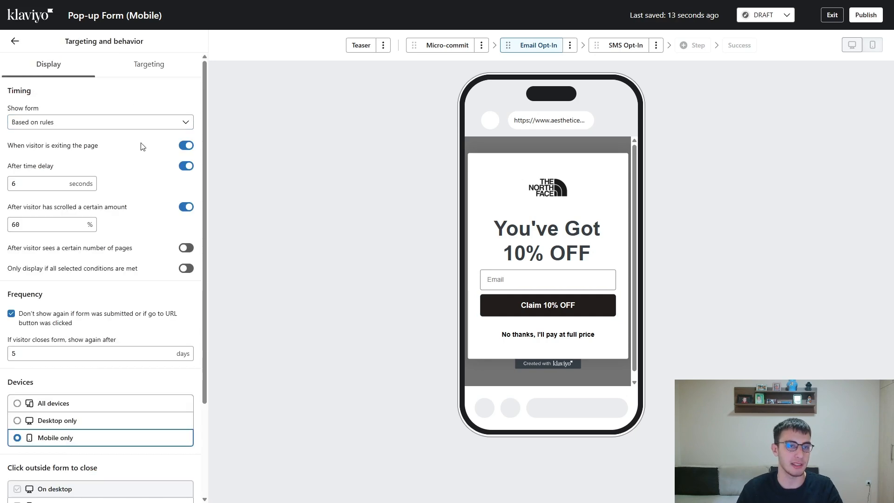
scroll(141, 145, down, 3)
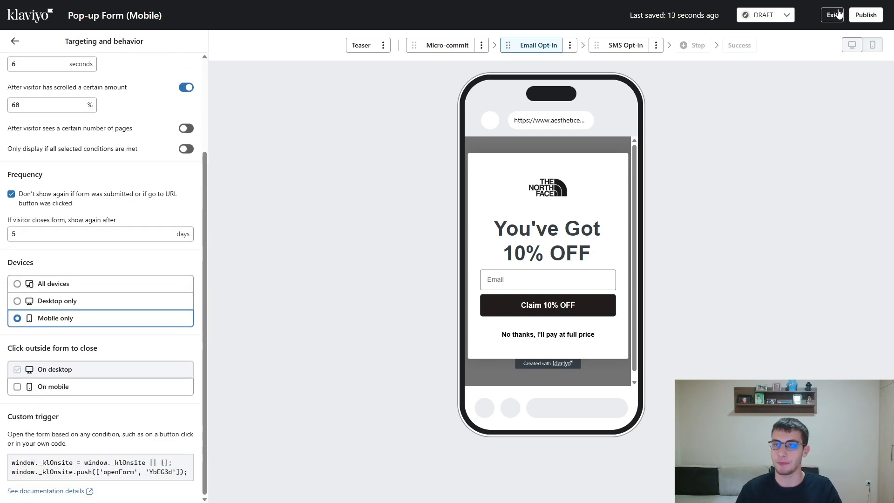
click(832, 15)
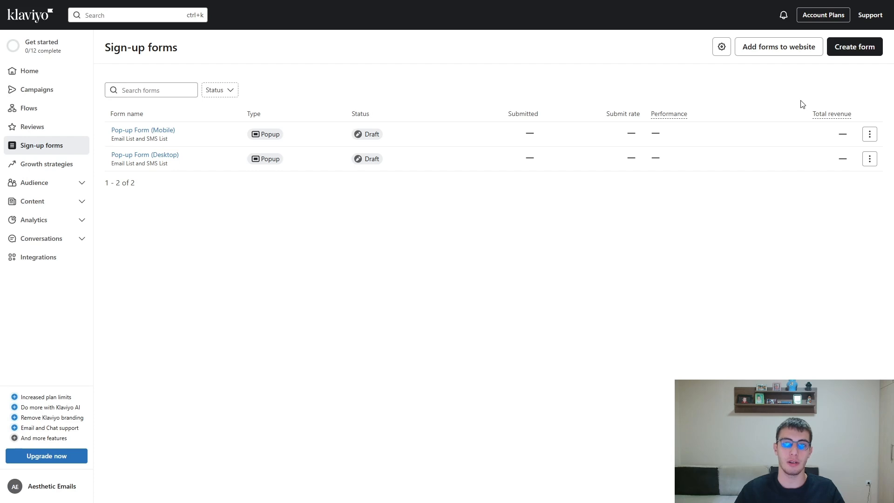